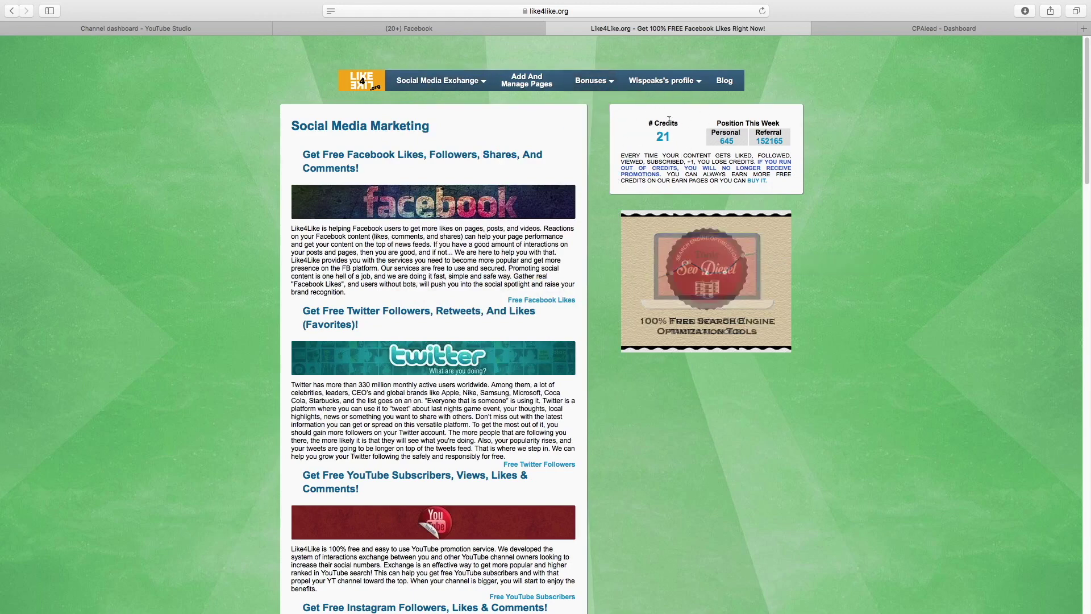
mouse_move(682, 96)
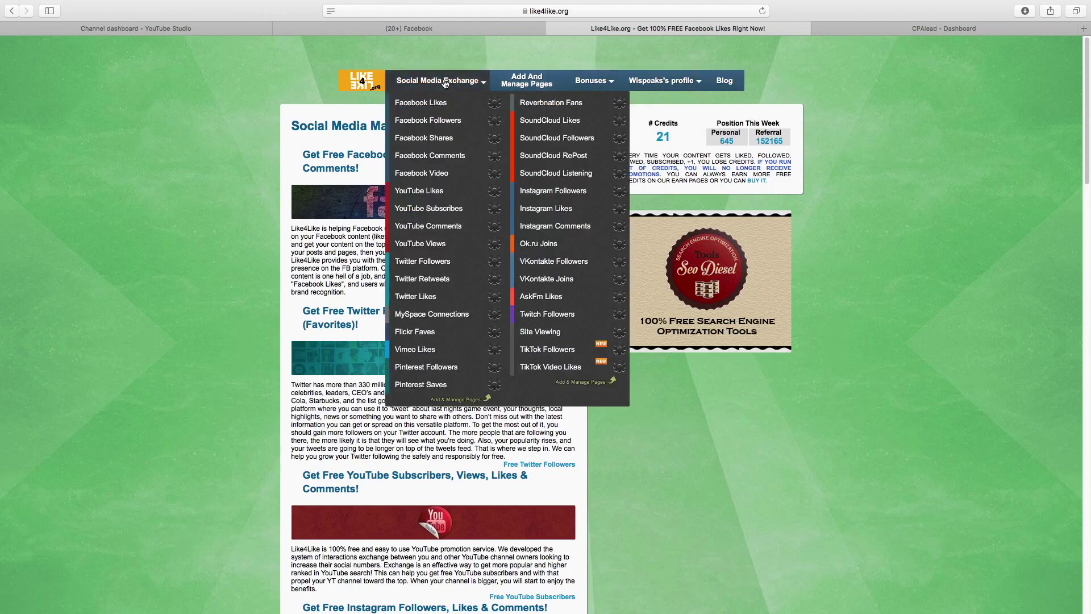
mouse_move(437, 81)
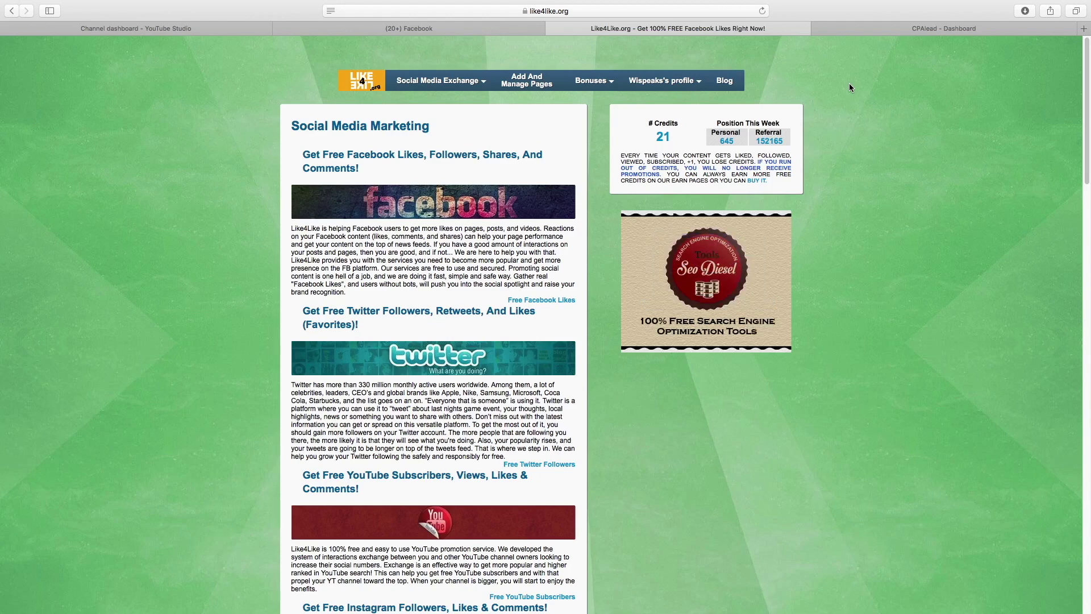
Switch to the CPAlead dashboard and look over its earnings summary, network feed and top offers
click(892, 29)
scroll(501, 171, up, 1)
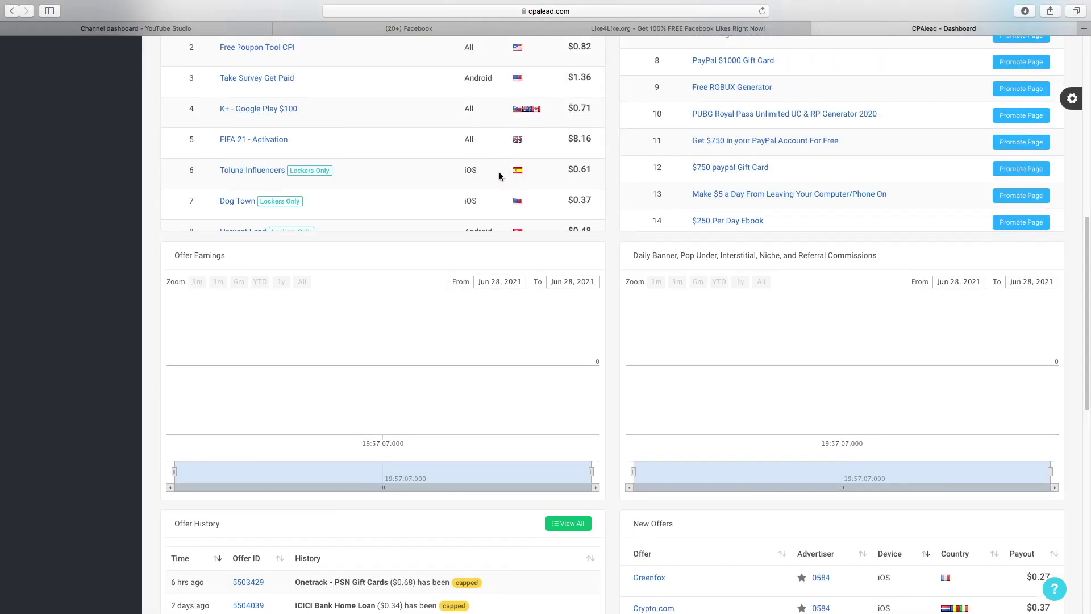
scroll(66, 50, up, 10)
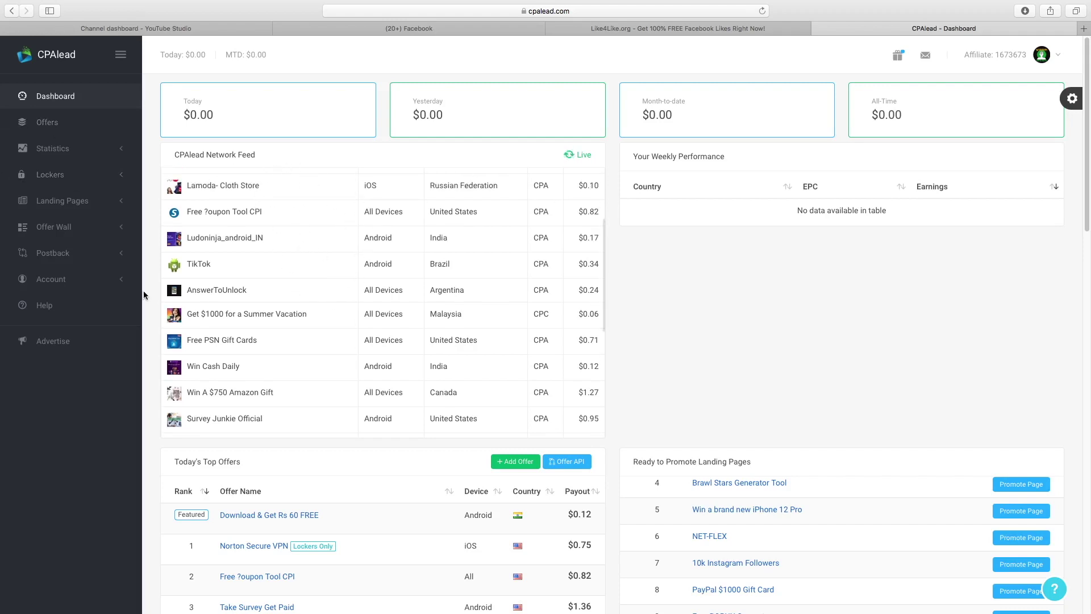
scroll(489, 352, down, 4)
scroll(369, 455, down, 8)
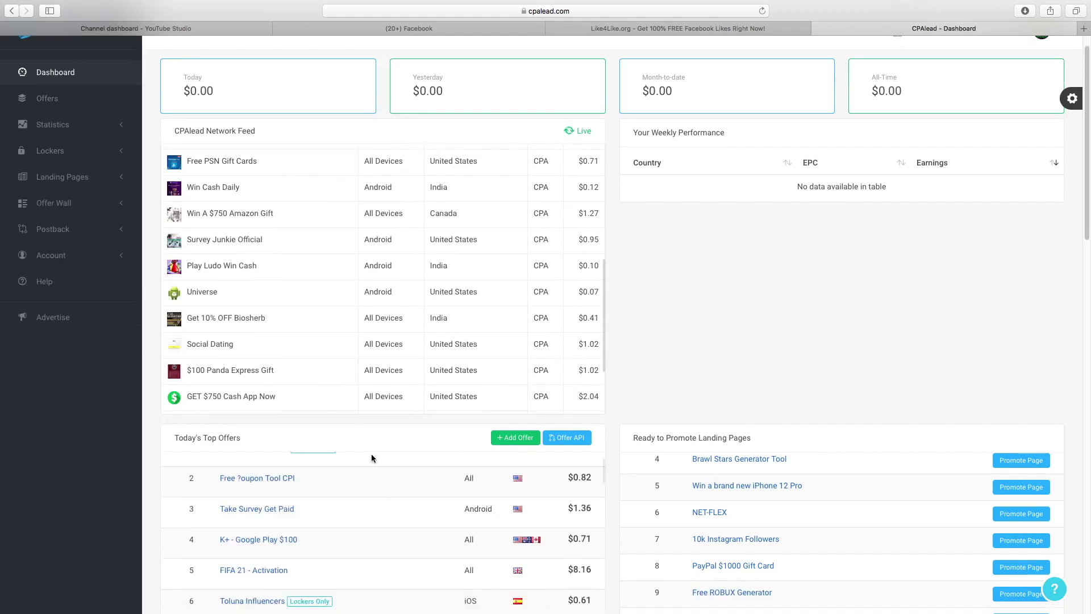
scroll(554, 530, up, 4)
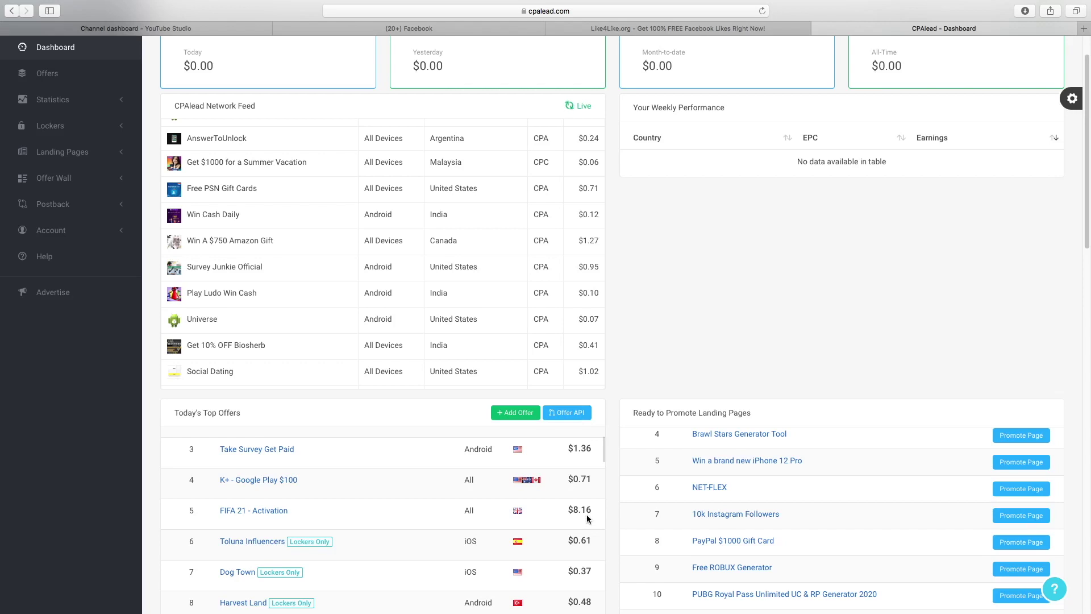
Browse the Today's Top Offers list and compare the offers' devices, countries and payouts
scroll(586, 514, down, 5)
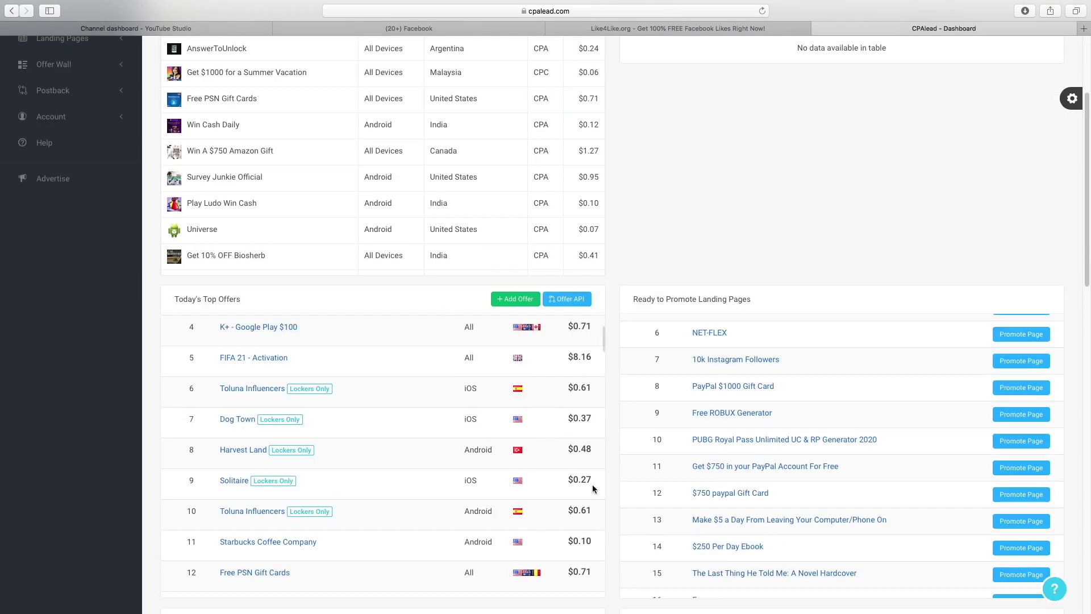
scroll(602, 341, down, 3)
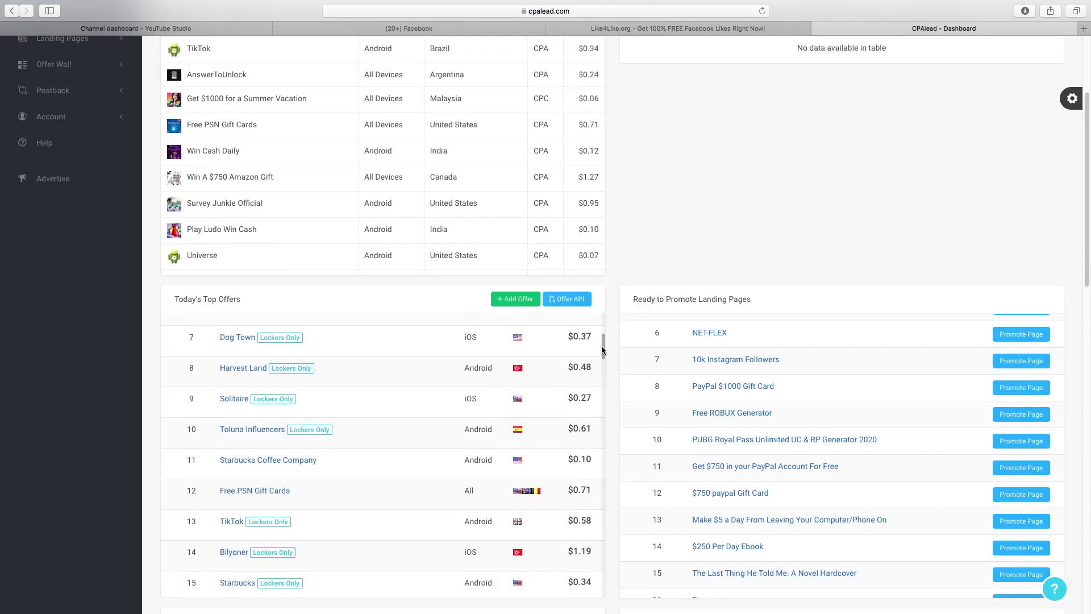
scroll(602, 347, up, 8)
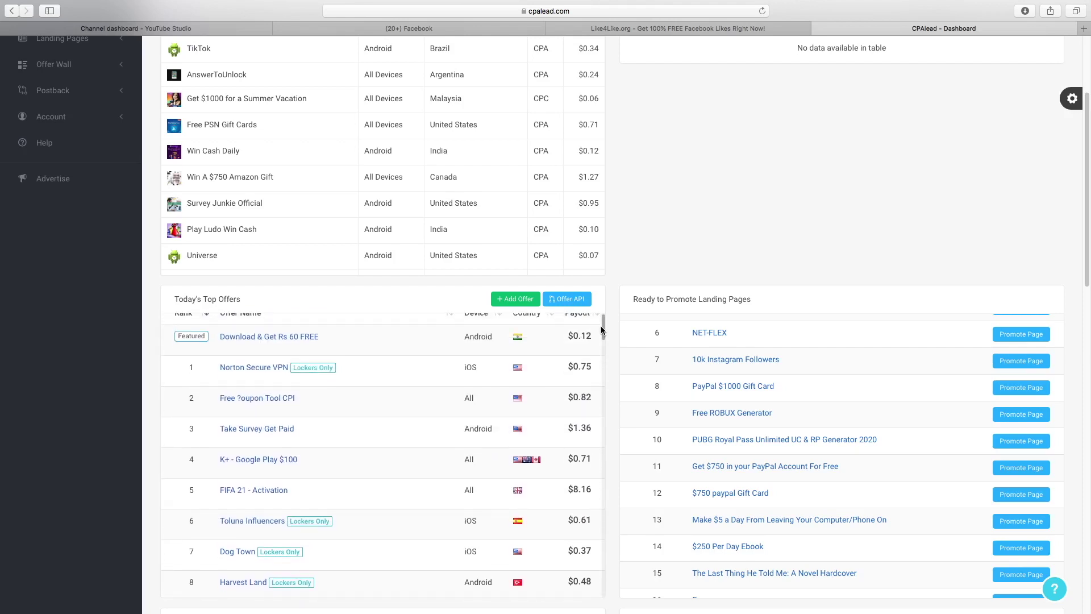
scroll(601, 335, down, 10)
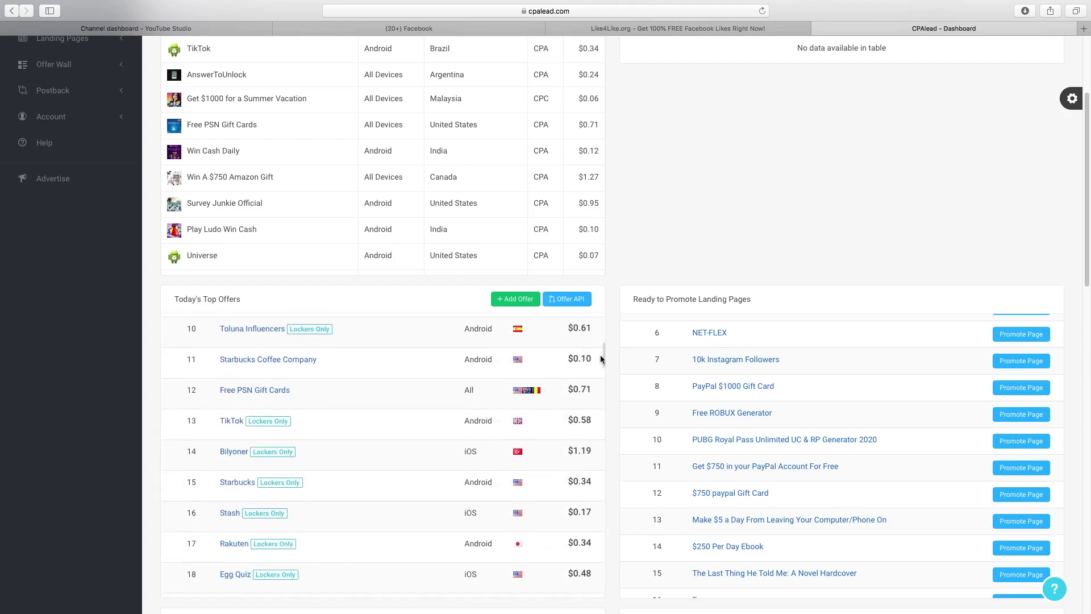
scroll(602, 356, down, 3)
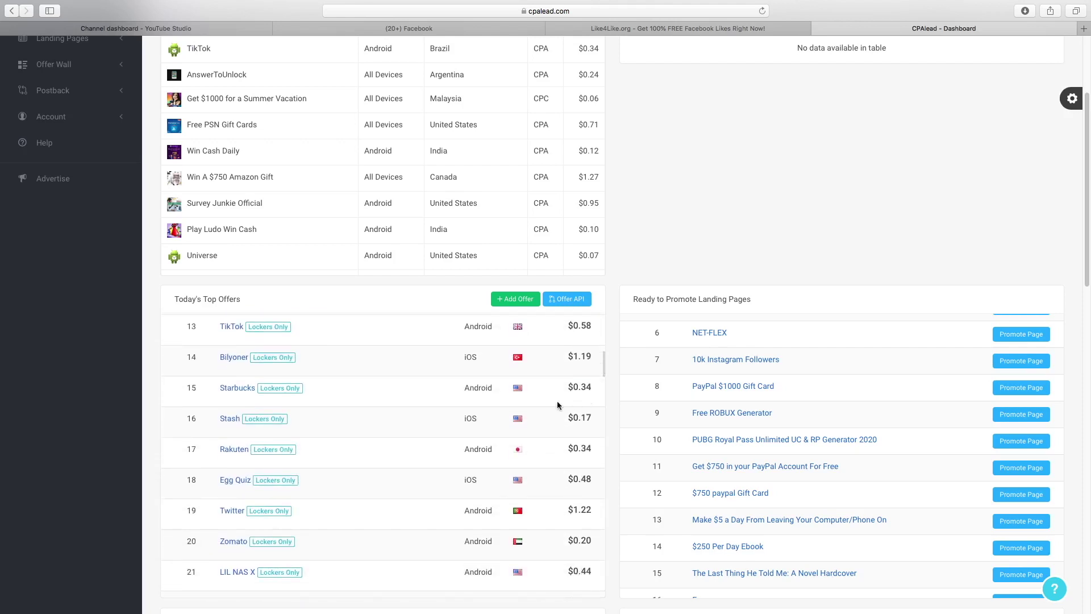
mouse_move(603, 372)
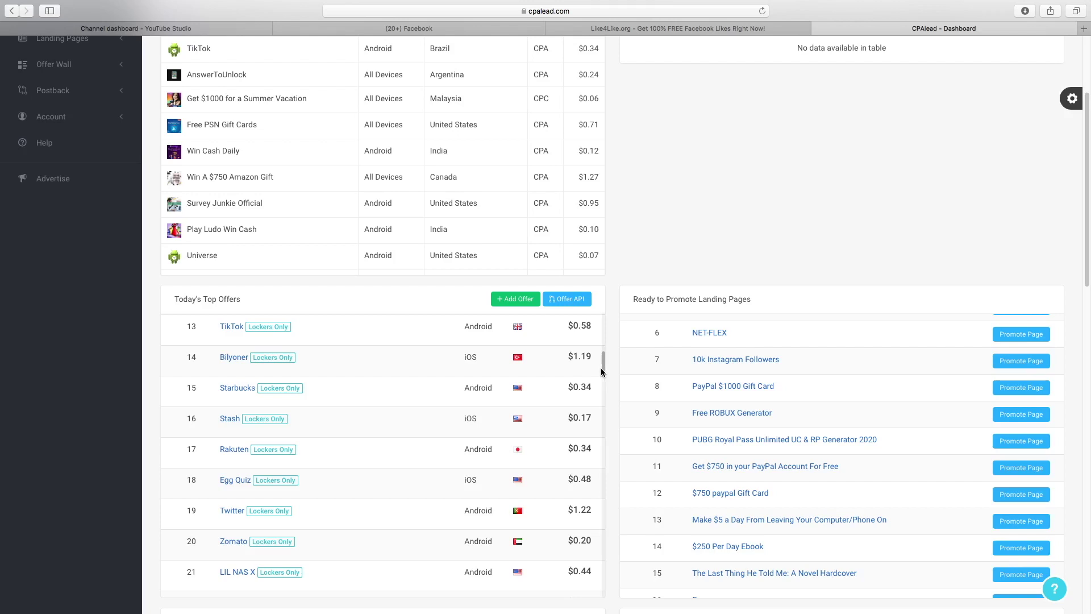
scroll(602, 375, down, 3)
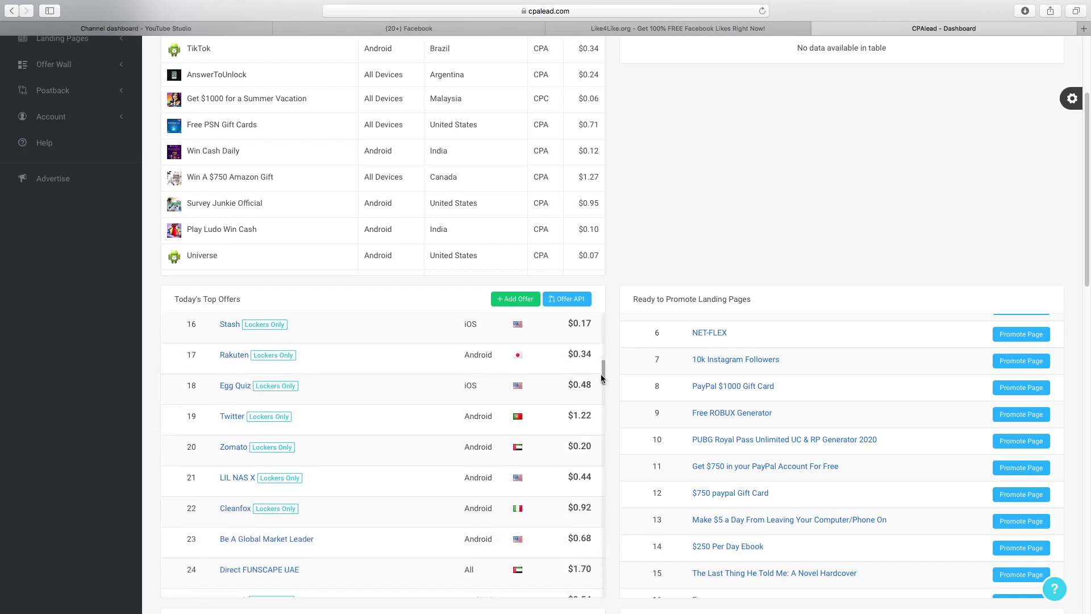
drag(603, 377, 606, 344)
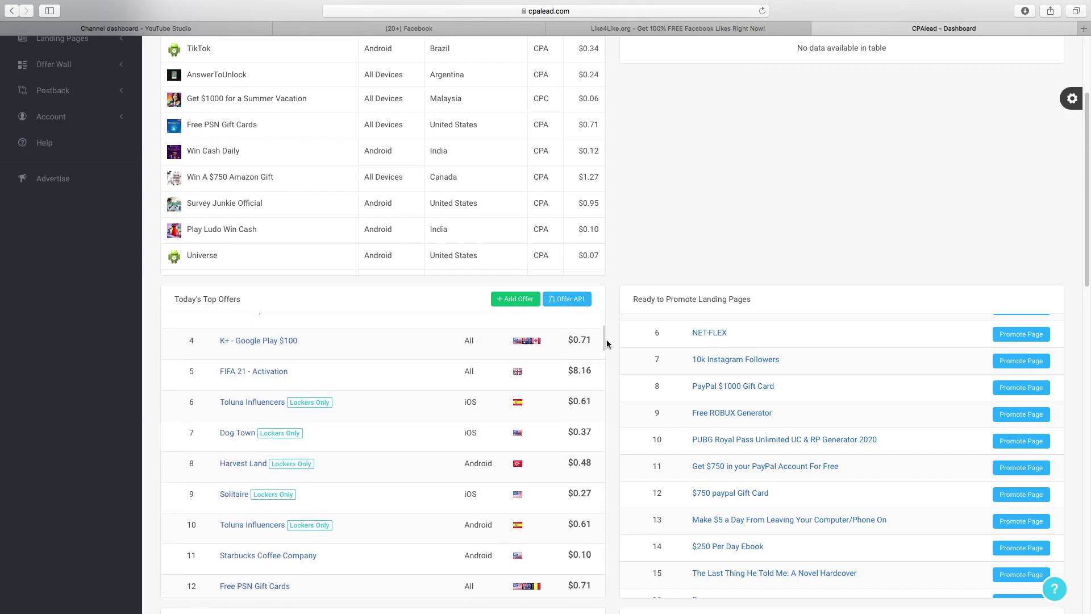
scroll(606, 343, up, 2)
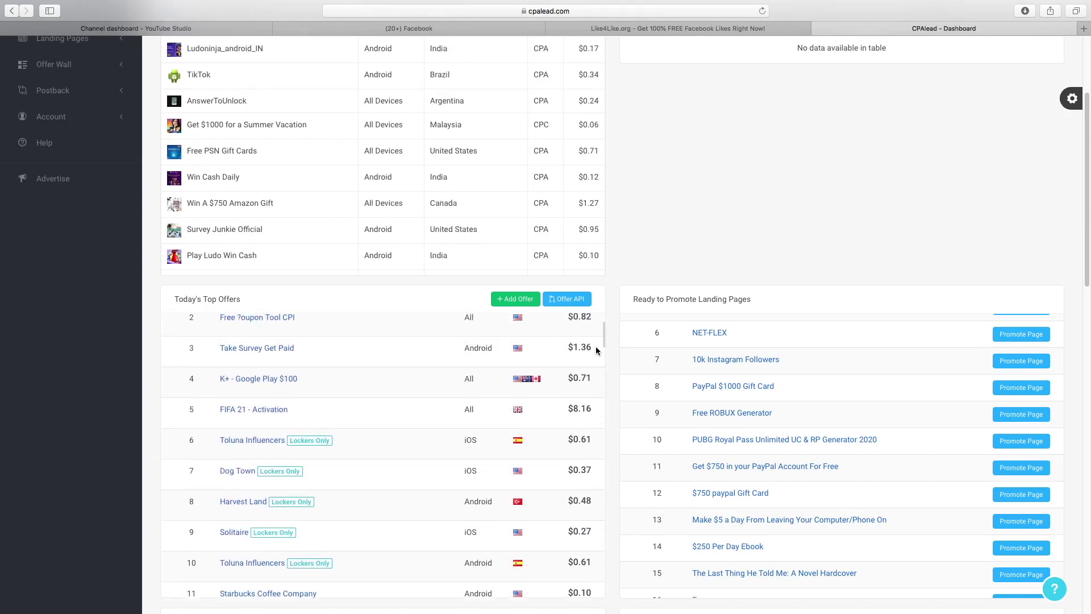
Open the details of the FIFA 21 - Activation offer and highlight its affiliate link
click(263, 410)
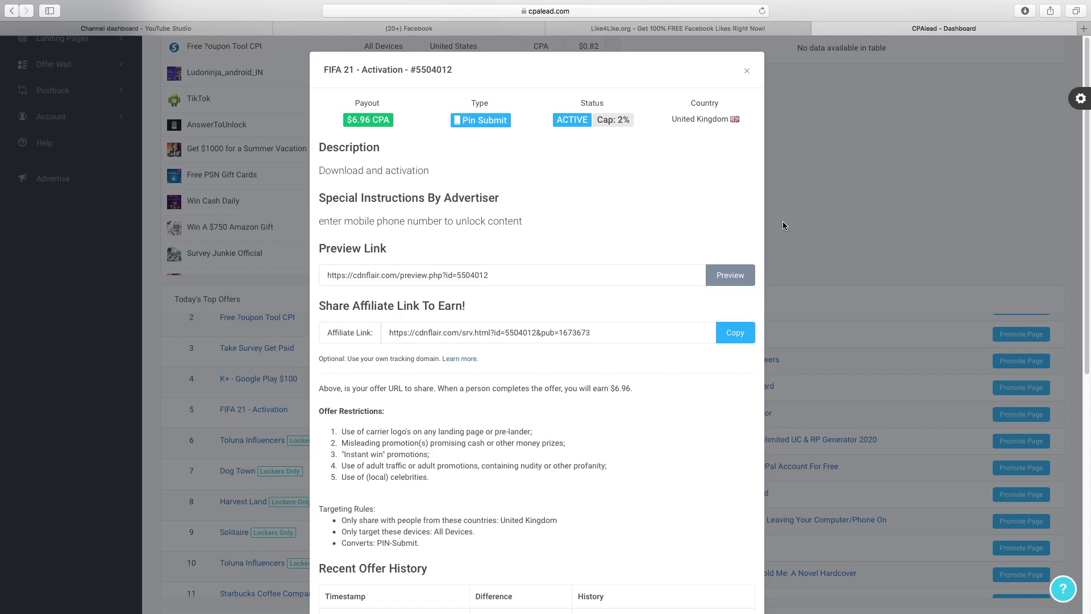
click(511, 275)
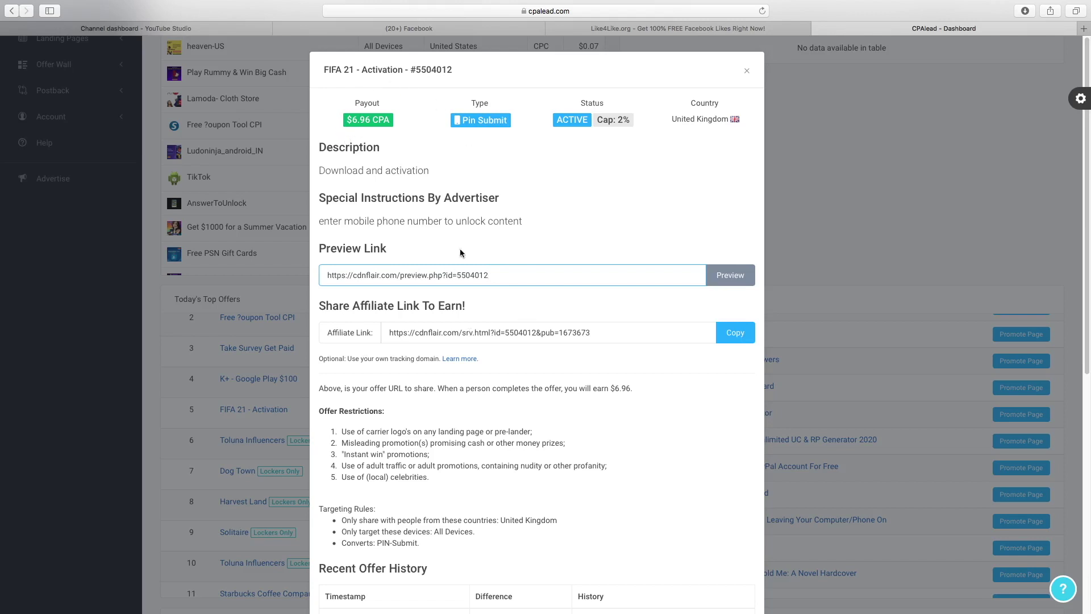
drag(598, 337, 372, 329)
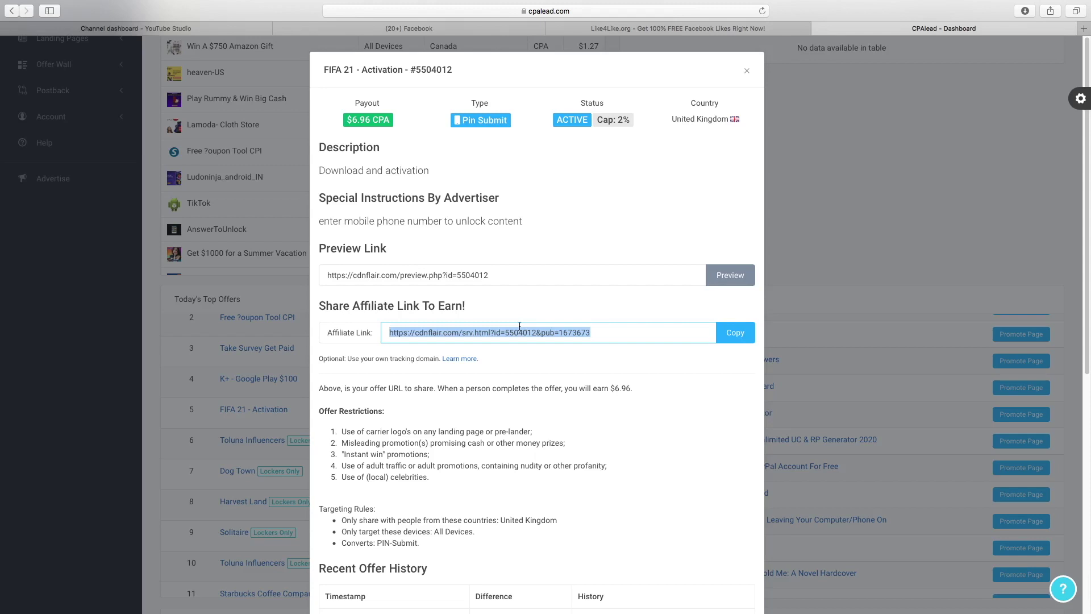
Highlight the FIFA 21 offer's preview link, preview its landing page, and return to the CPAlead dashboard
click(523, 274)
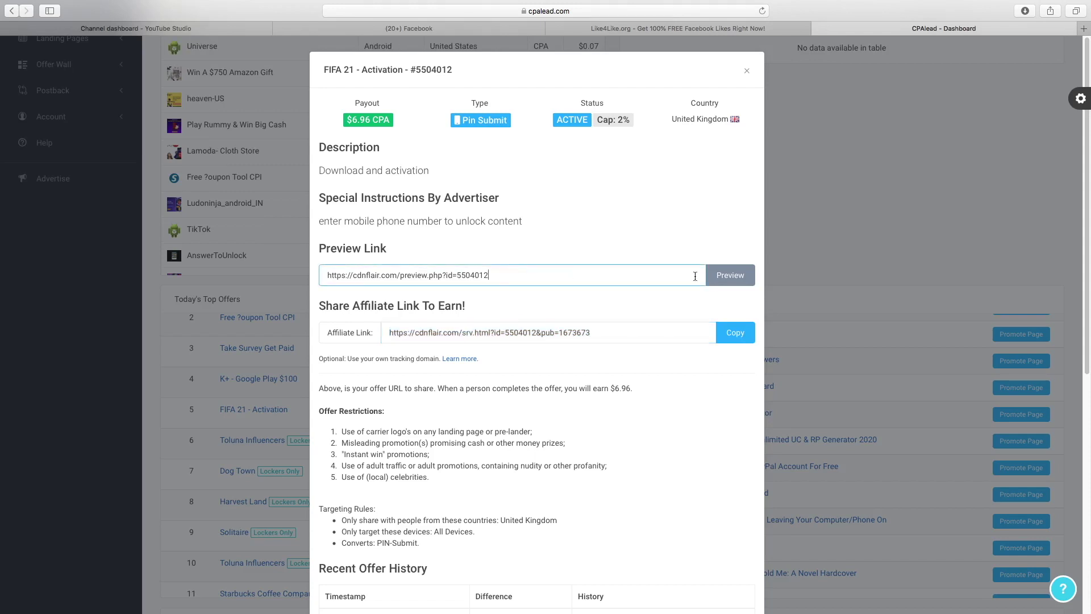
drag(494, 274, 327, 274)
click(730, 275)
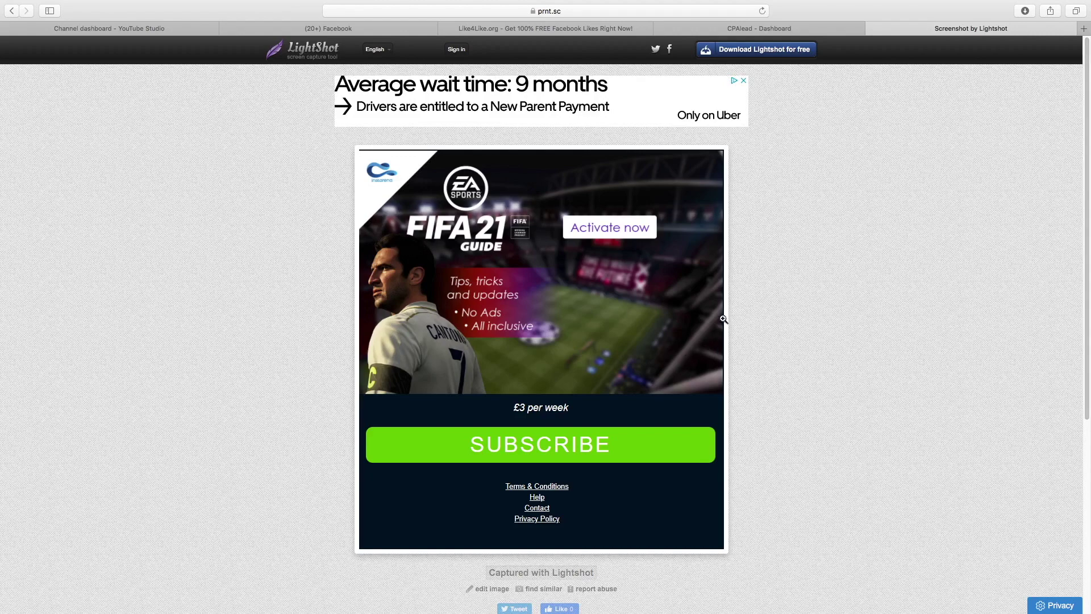
click(790, 28)
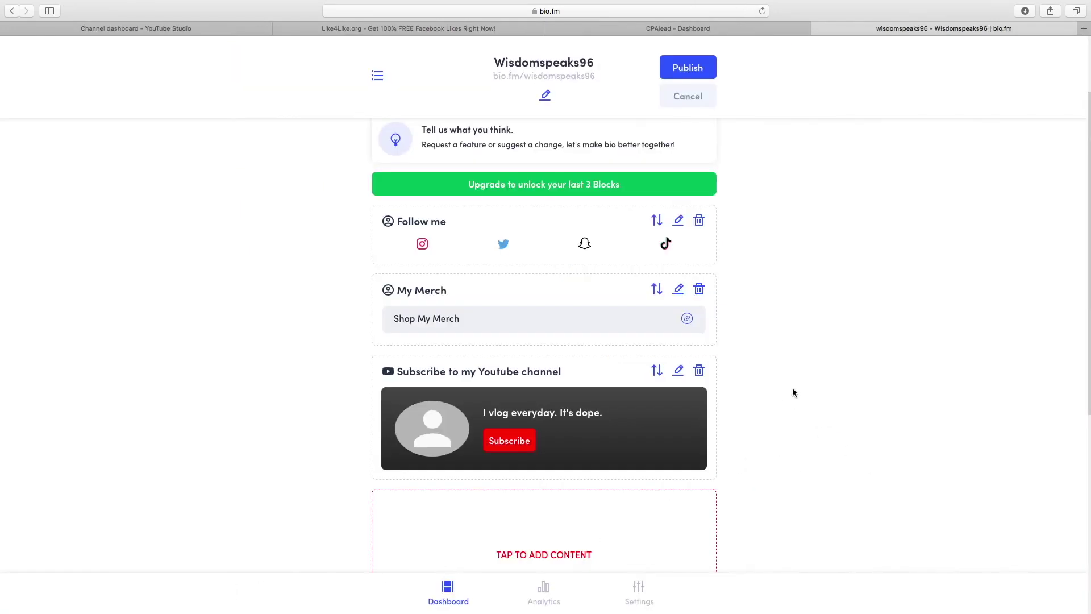
Review the content blocks and empty slots on the bio.fm page, and return to the FIFA 21 offer details in CPAlead
scroll(688, 350, down, 3)
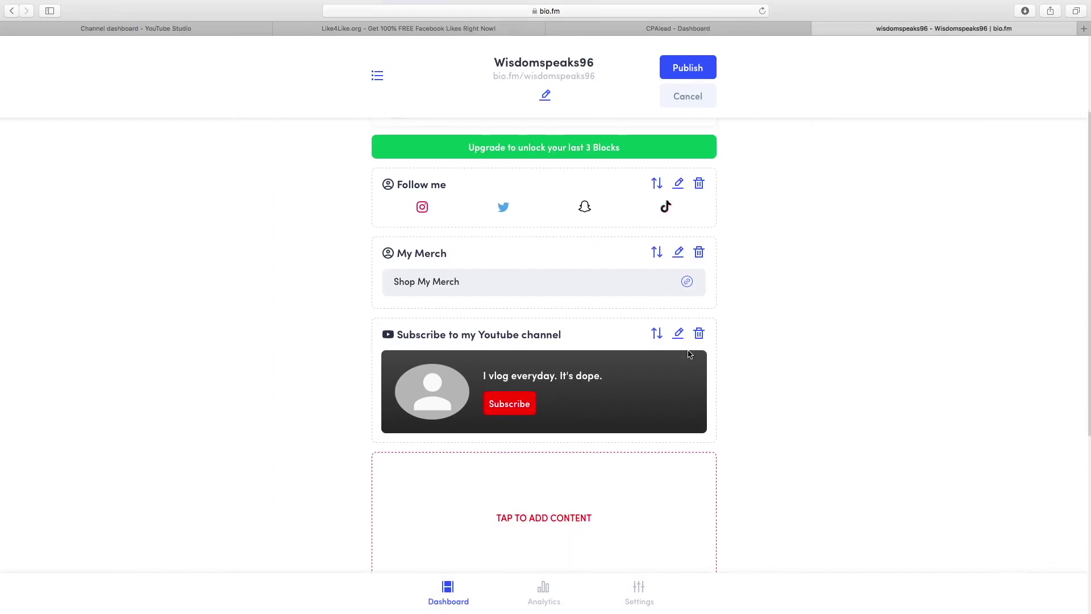
scroll(688, 360, down, 3)
scroll(527, 183, up, 2)
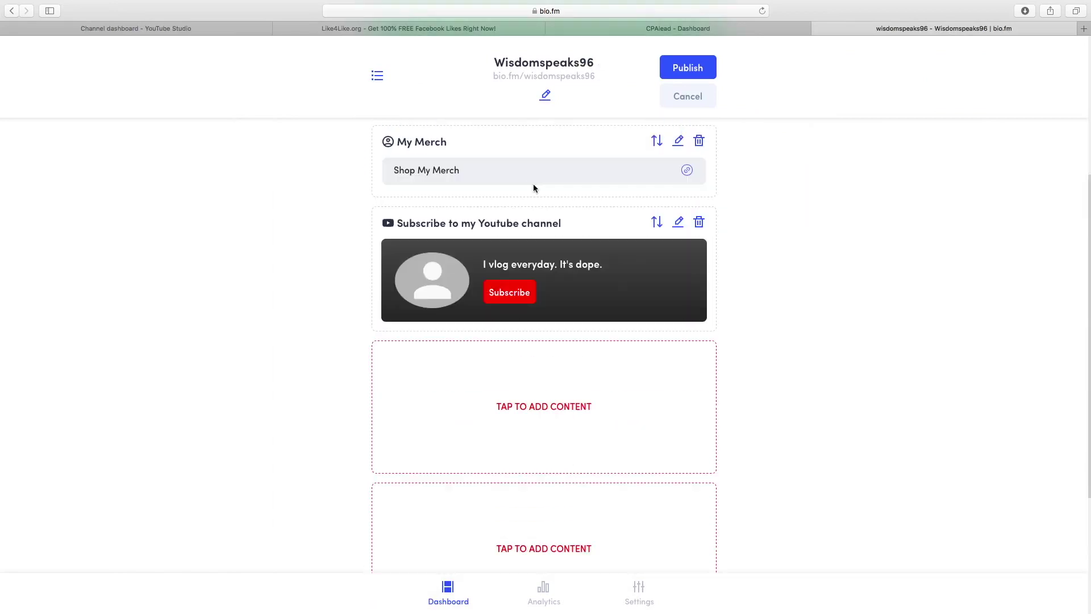
scroll(560, 358, down, 3)
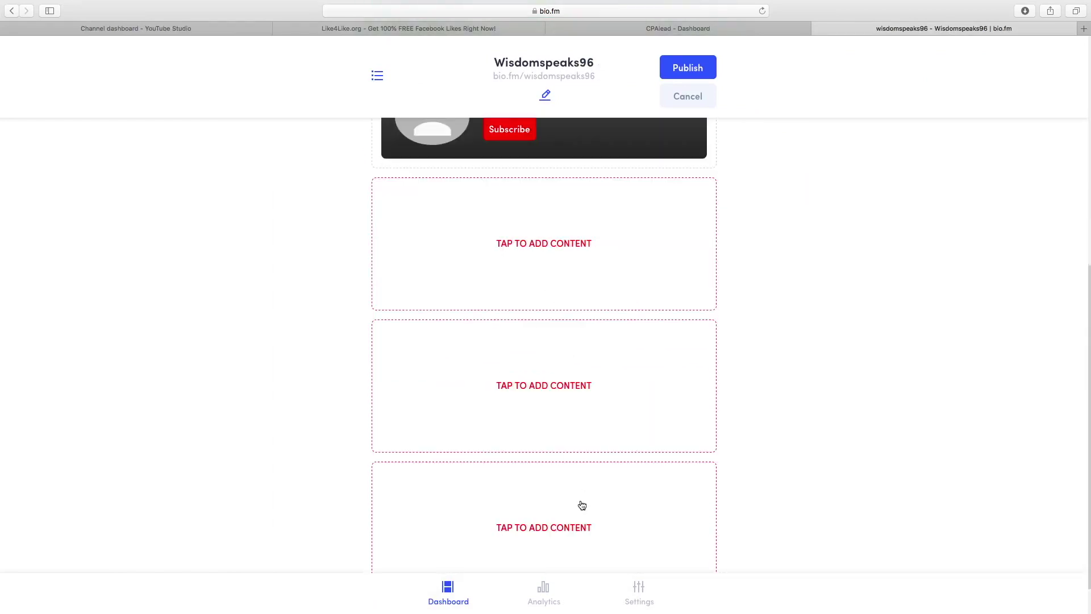
scroll(586, 480, down, 1)
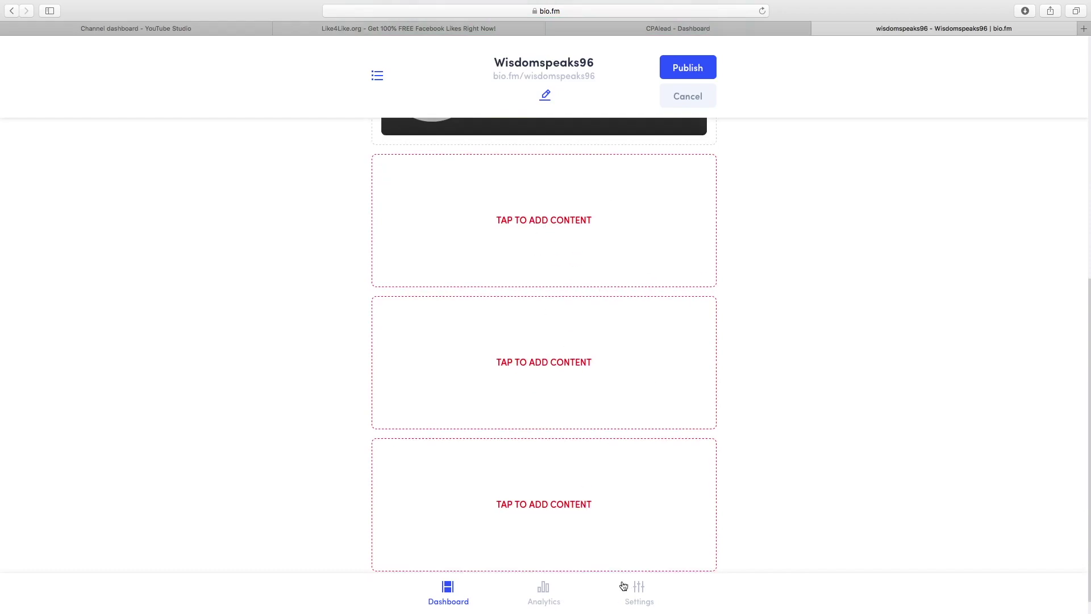
scroll(643, 485, up, 6)
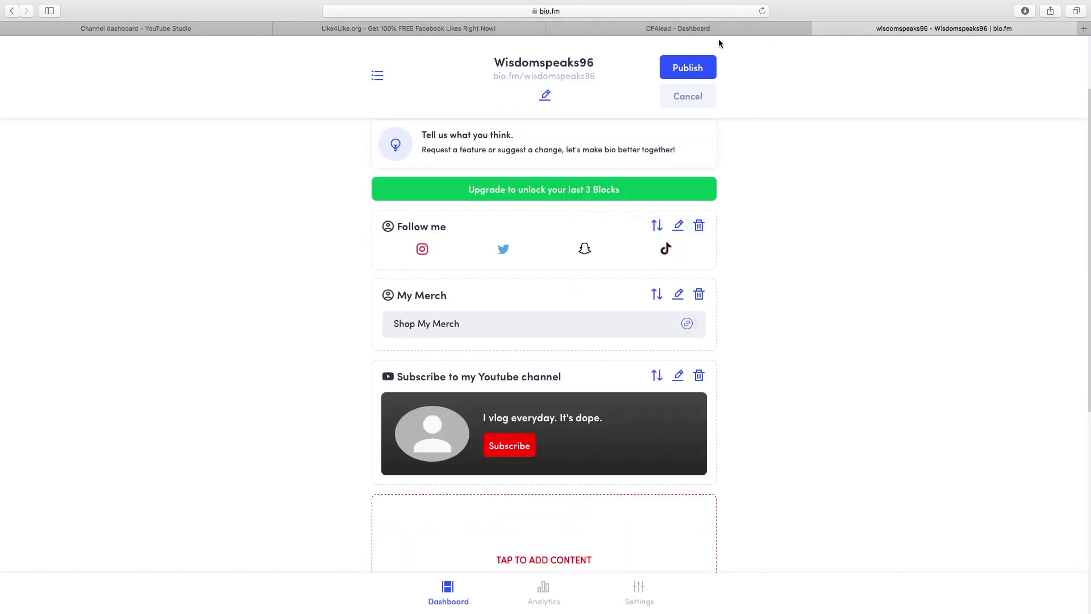
click(701, 30)
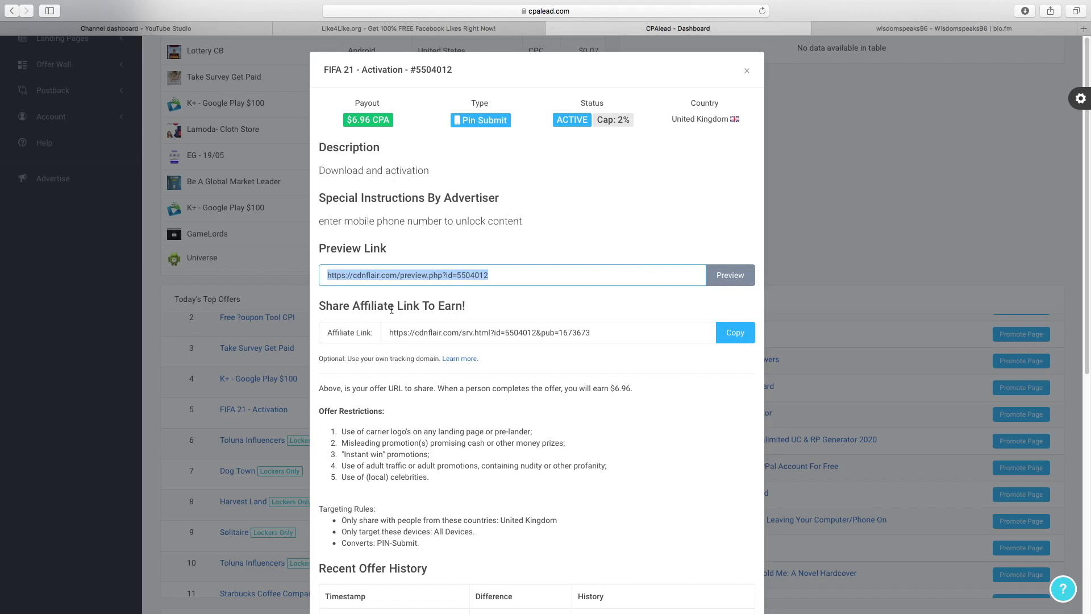
Switch to the bio.fm page and start a Links & Websites block in the first empty content slot
click(919, 29)
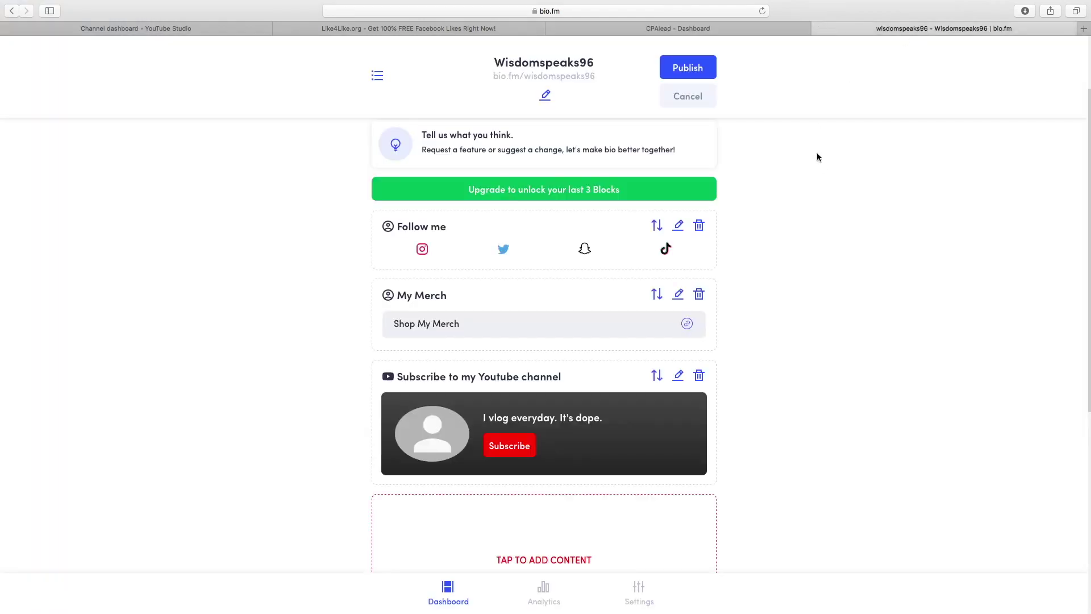
scroll(794, 222, down, 5)
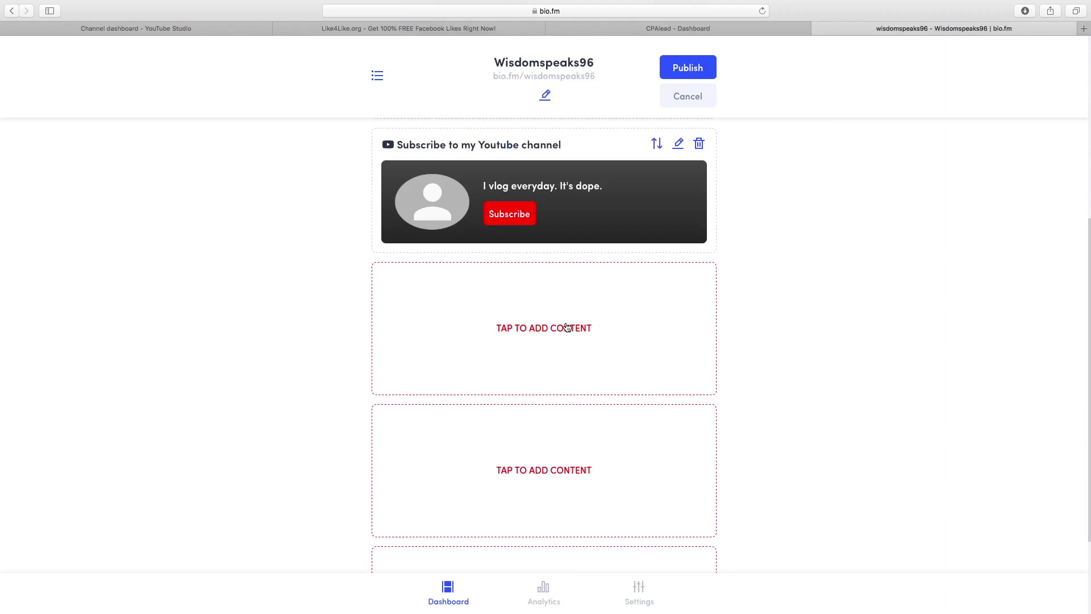
click(567, 327)
scroll(491, 317, up, 1)
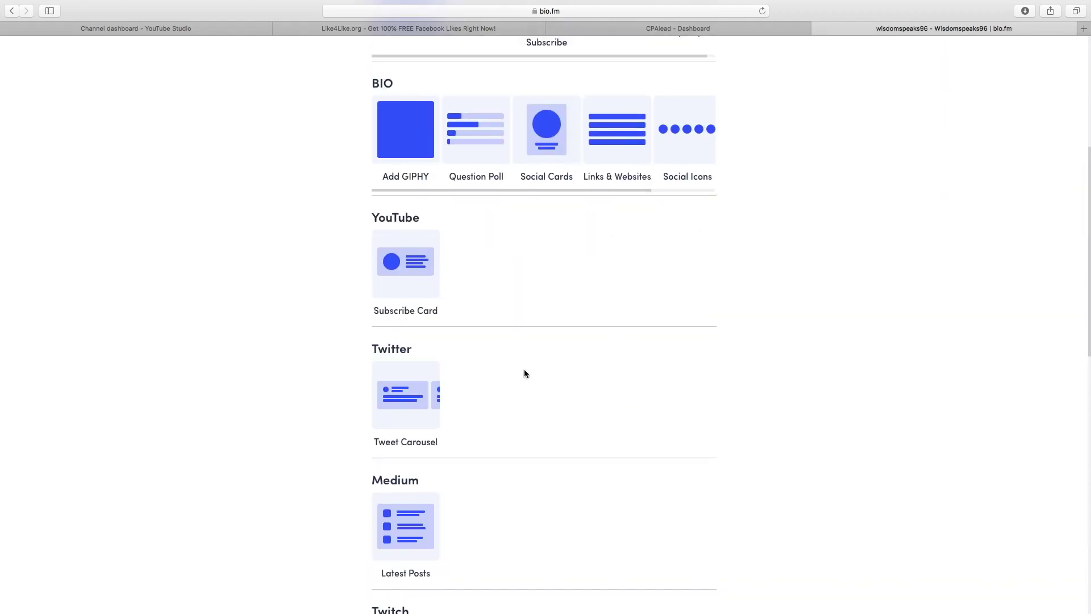
scroll(616, 311, down, 5)
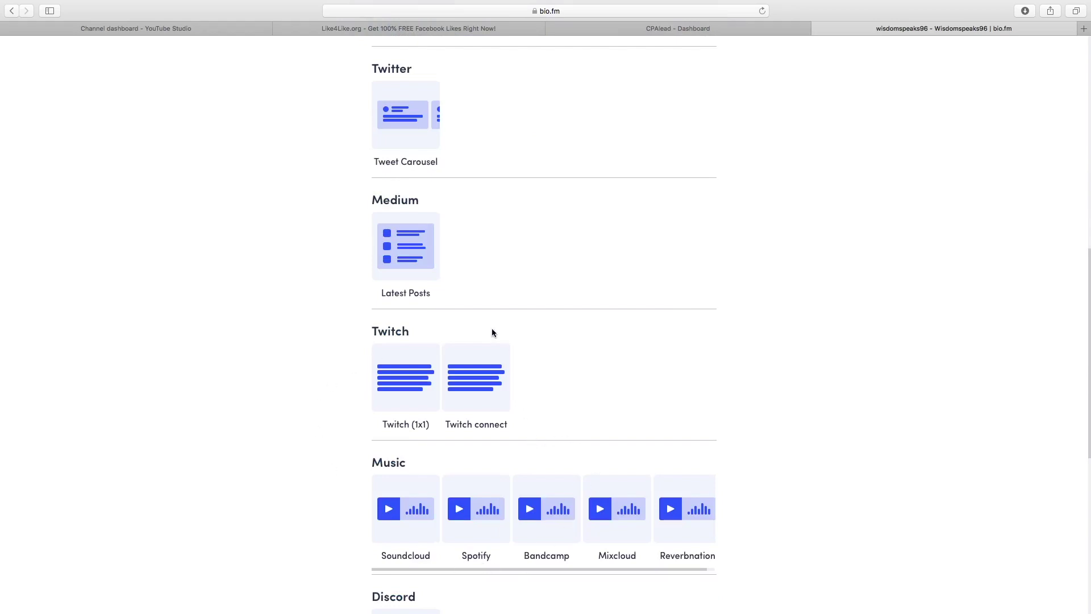
scroll(495, 332, up, 5)
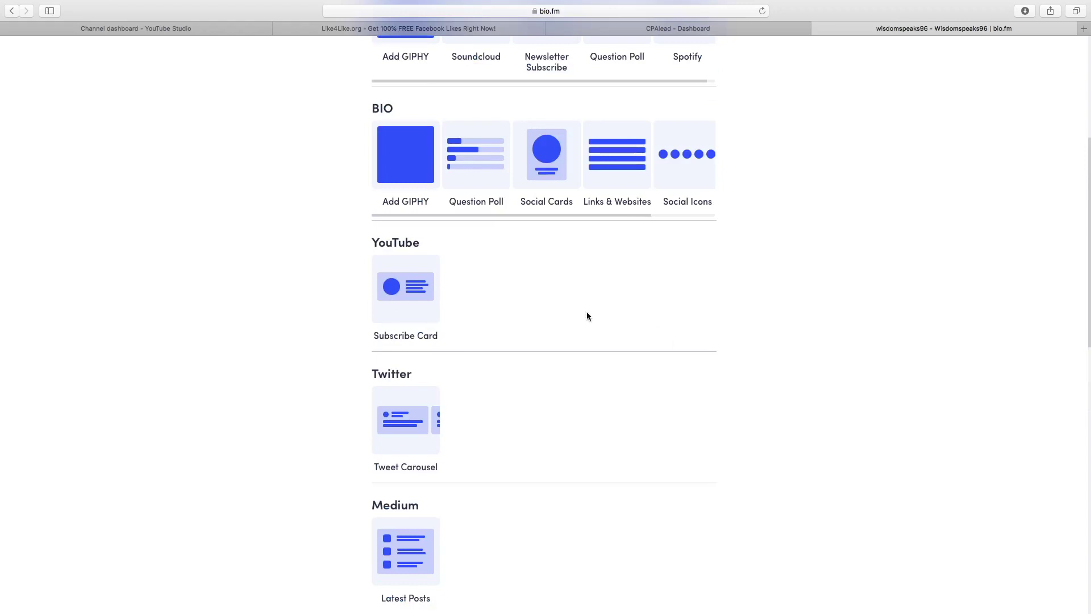
scroll(680, 330, up, 1)
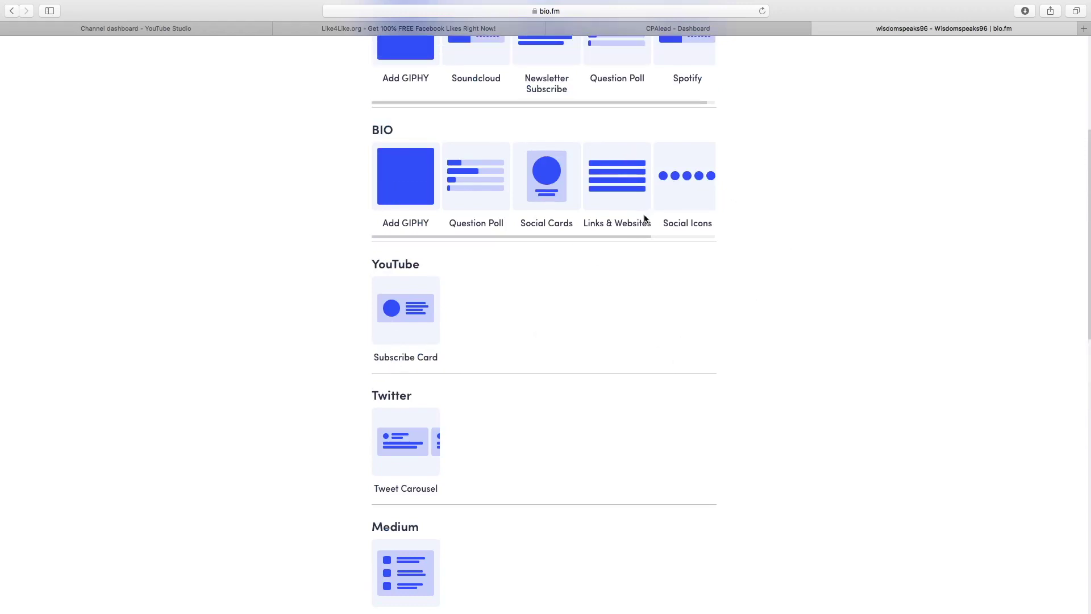
scroll(619, 178, up, 4)
click(619, 178)
click(711, 67)
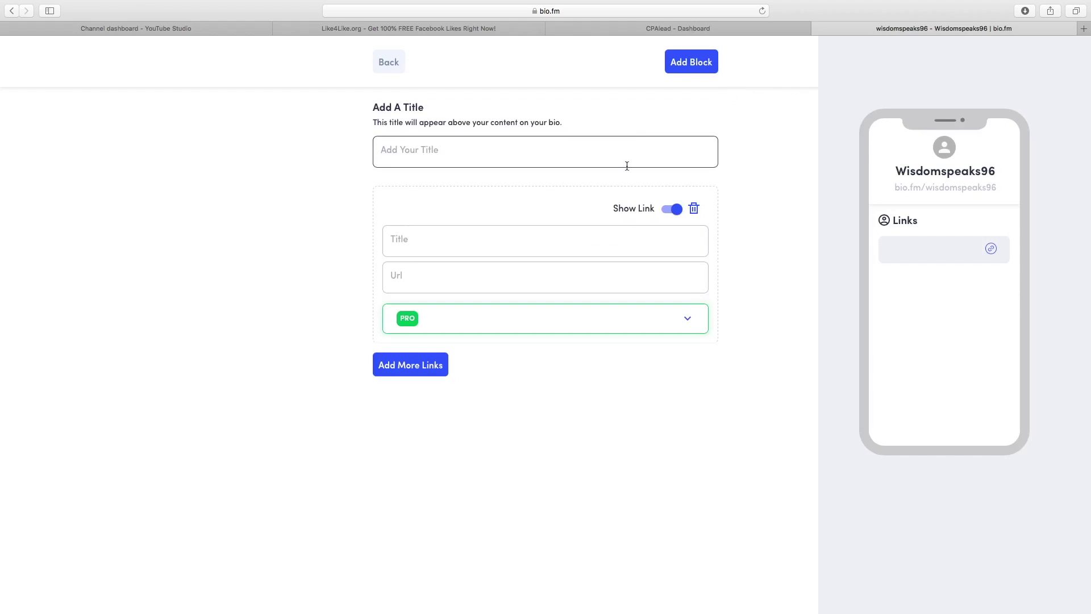
Title the new links block "Fifa 21 Giveaway"
click(513, 154)
text(Fifa 21 Giveaway)
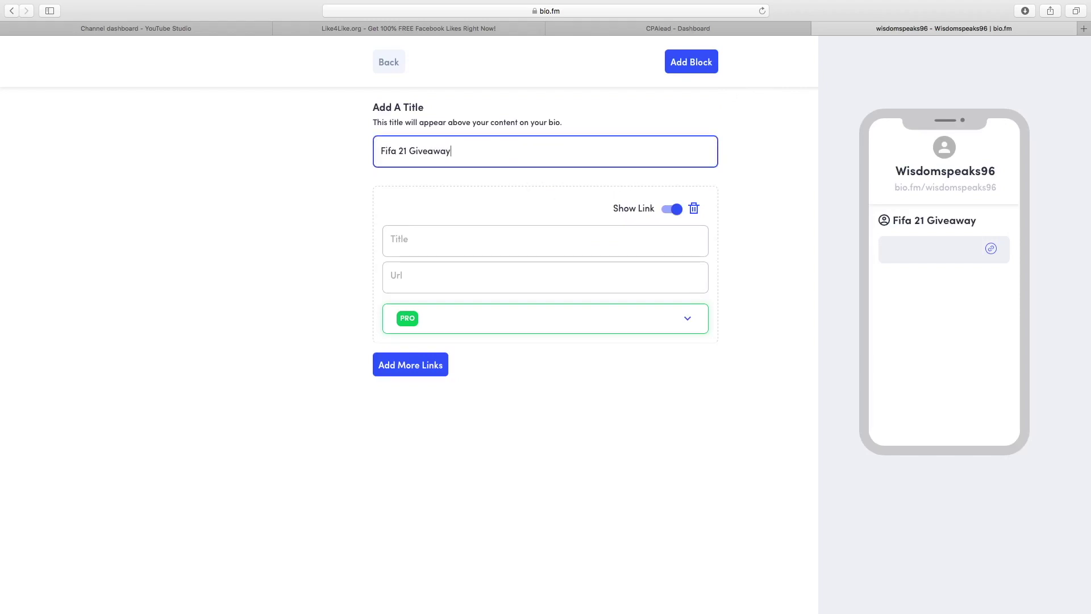
Copy the block title "Fifa 21 Giveaway" and reuse it as the title of the first link
click(476, 241)
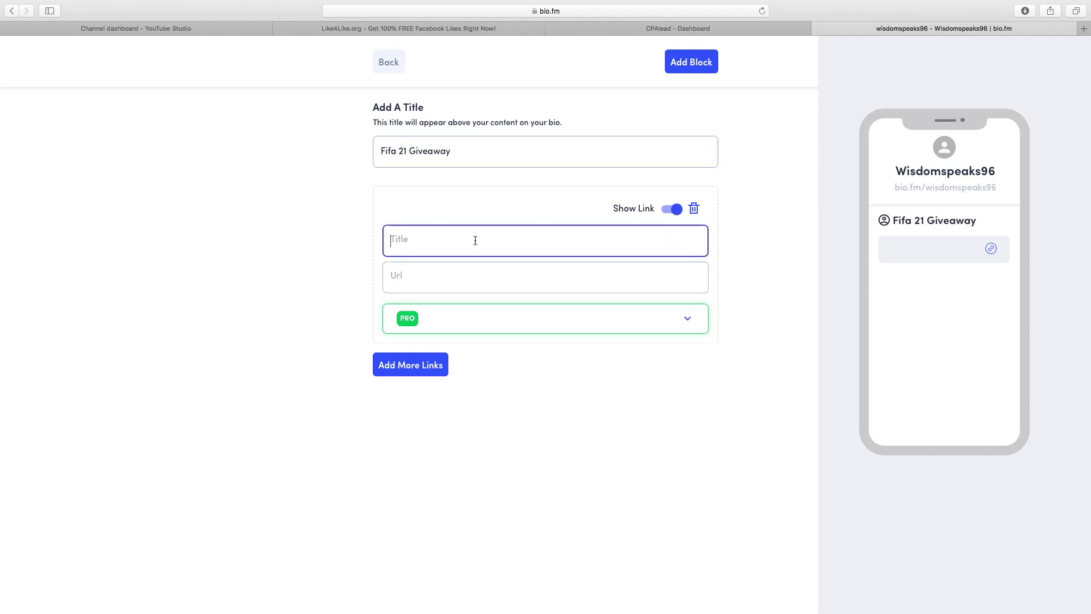
click(467, 146)
key(super+a)
right_click(434, 151)
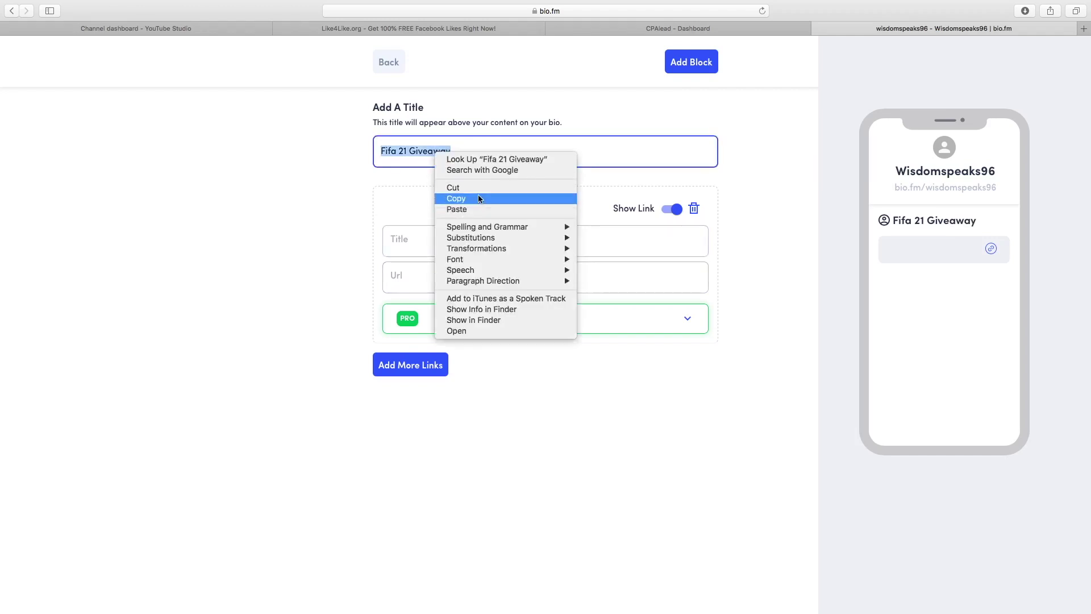
click(455, 198)
click(421, 245)
right_click(420, 245)
click(460, 270)
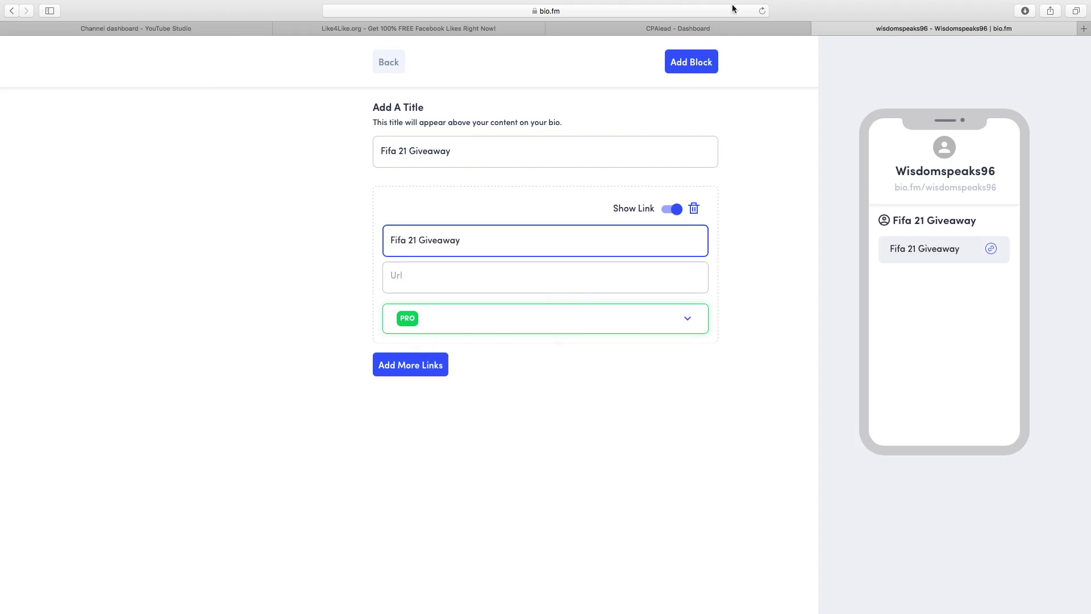
Copy the FIFA 21 - Activation affiliate link from CPAlead and use it as the bio.fm link's URL
click(655, 33)
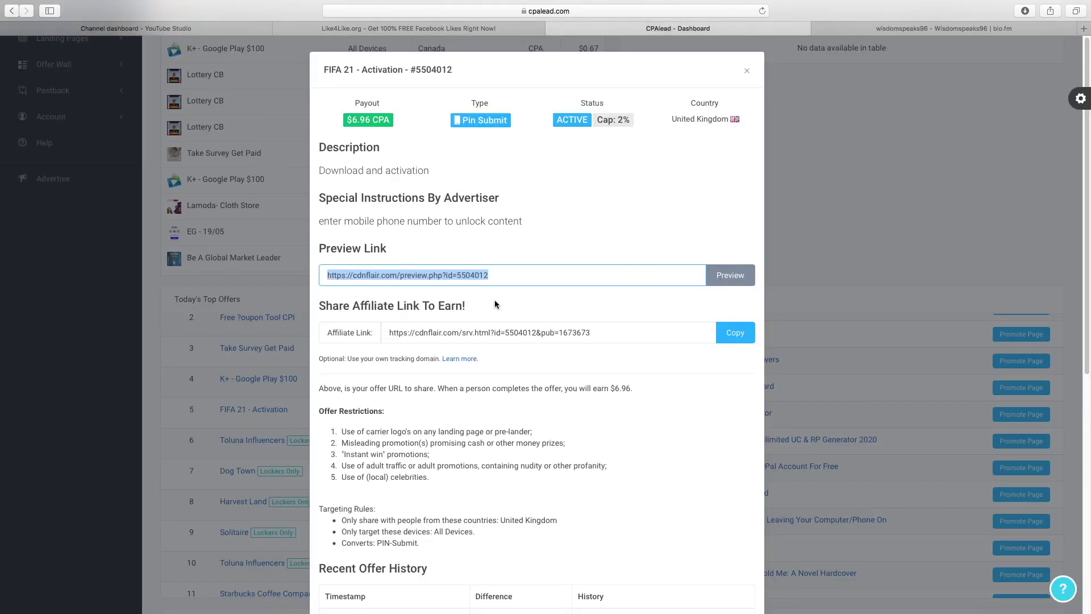
click(474, 328)
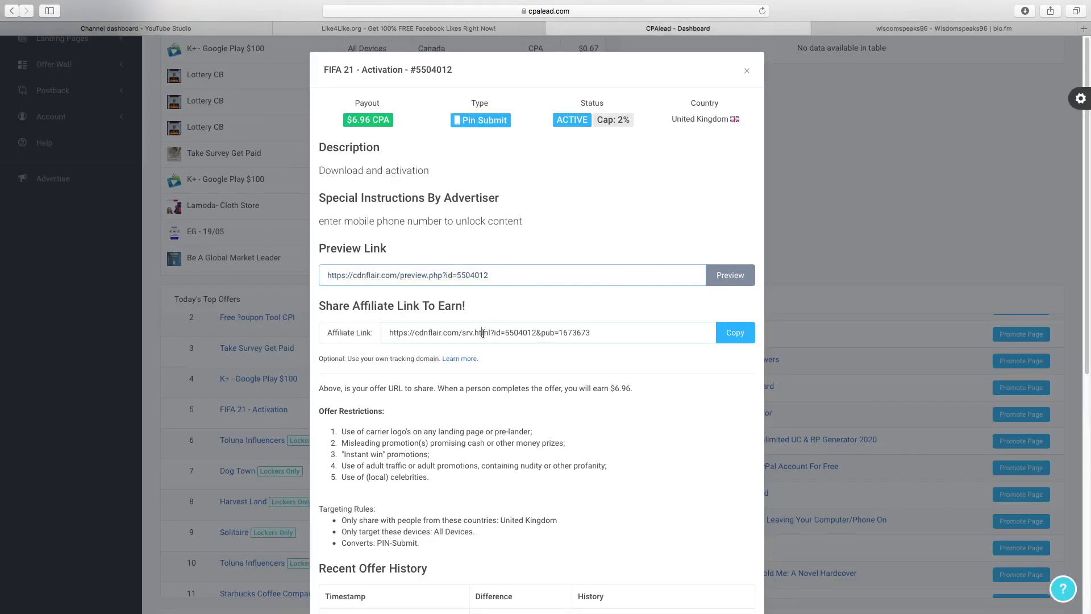
click(740, 341)
click(944, 29)
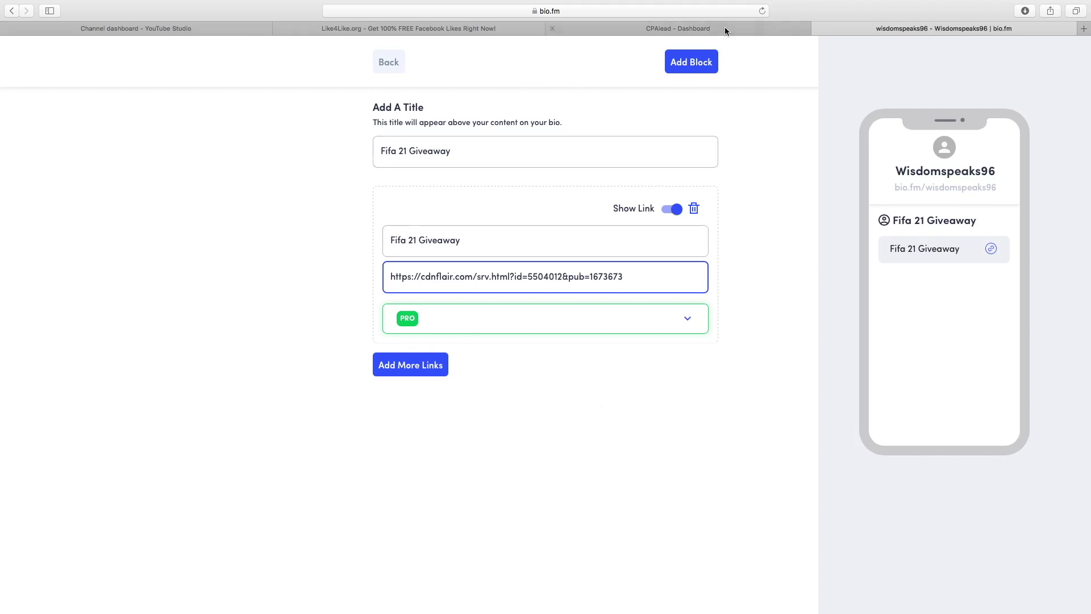
Add the Fifa 21 Giveaway block to the bio page and publish the changes
click(688, 66)
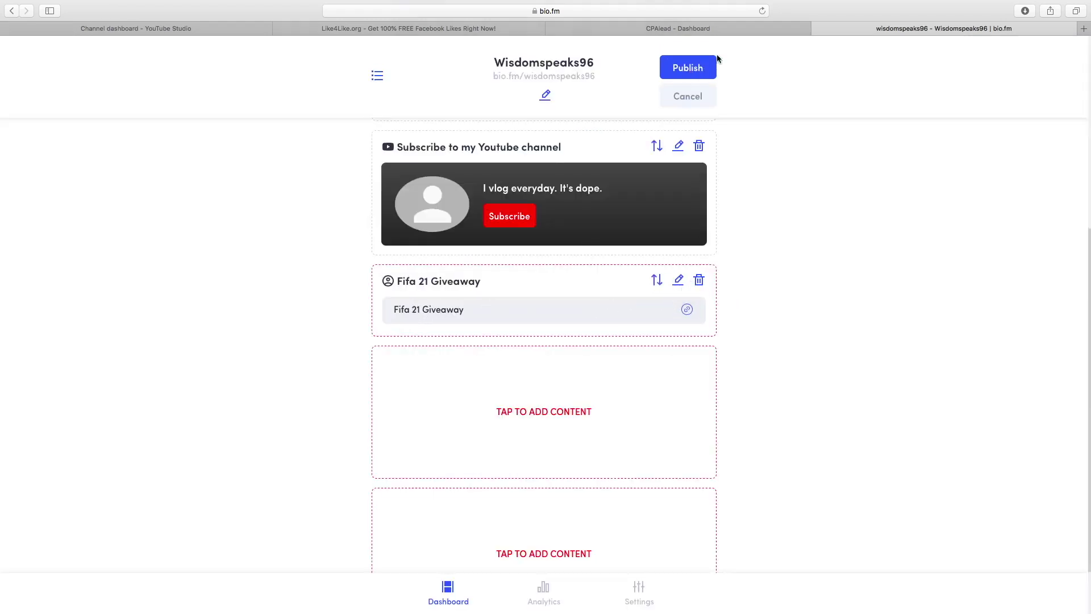
click(696, 70)
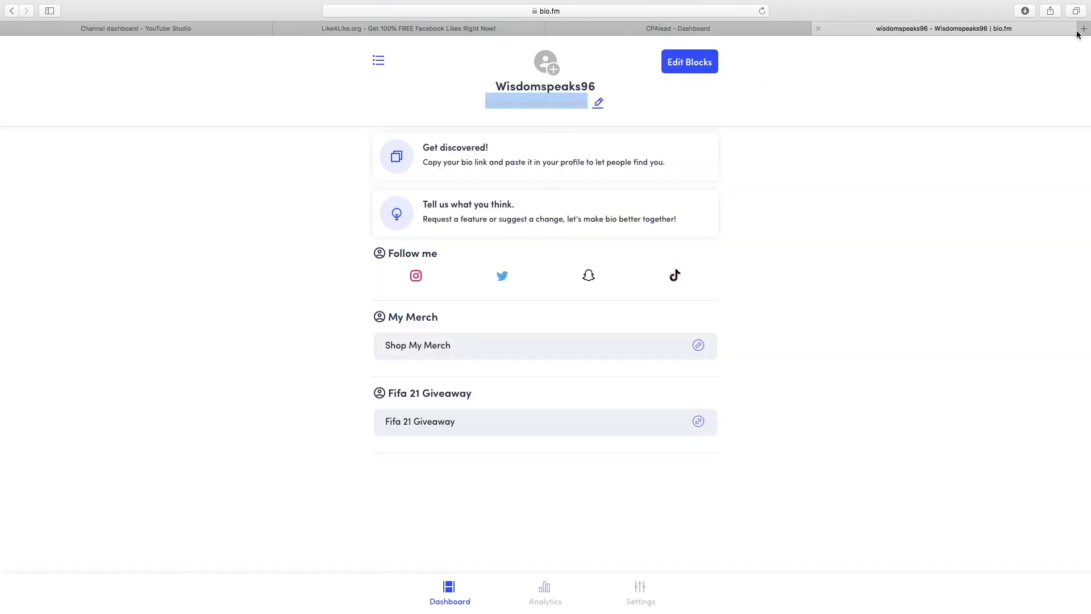
Load the bio.fm page in a new tab using its copied address and test the Fifa 21 Giveaway link
click(1084, 29)
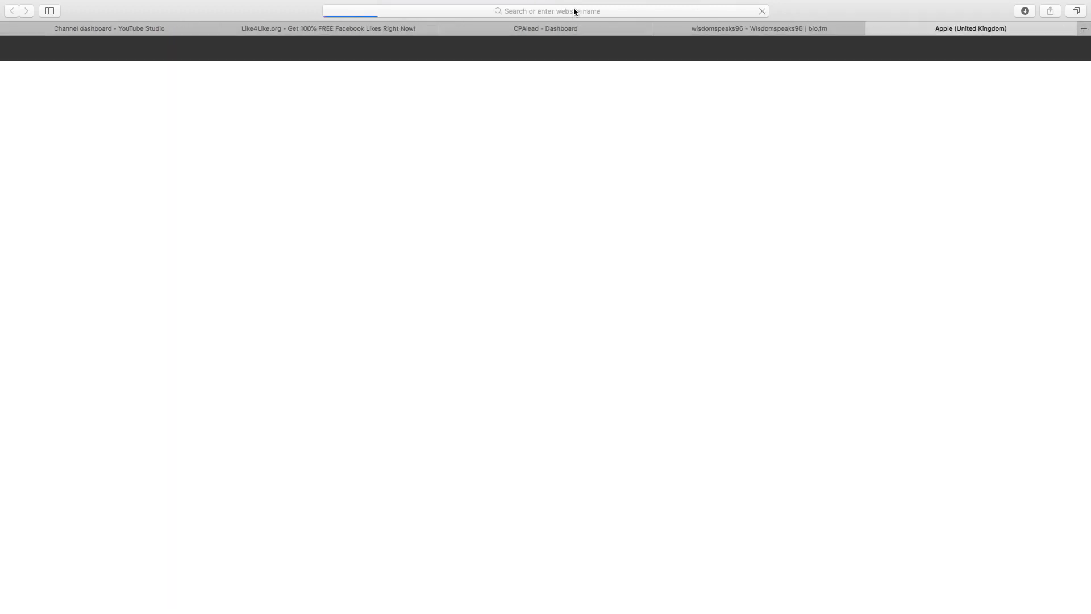
right_click(575, 11)
click(629, 29)
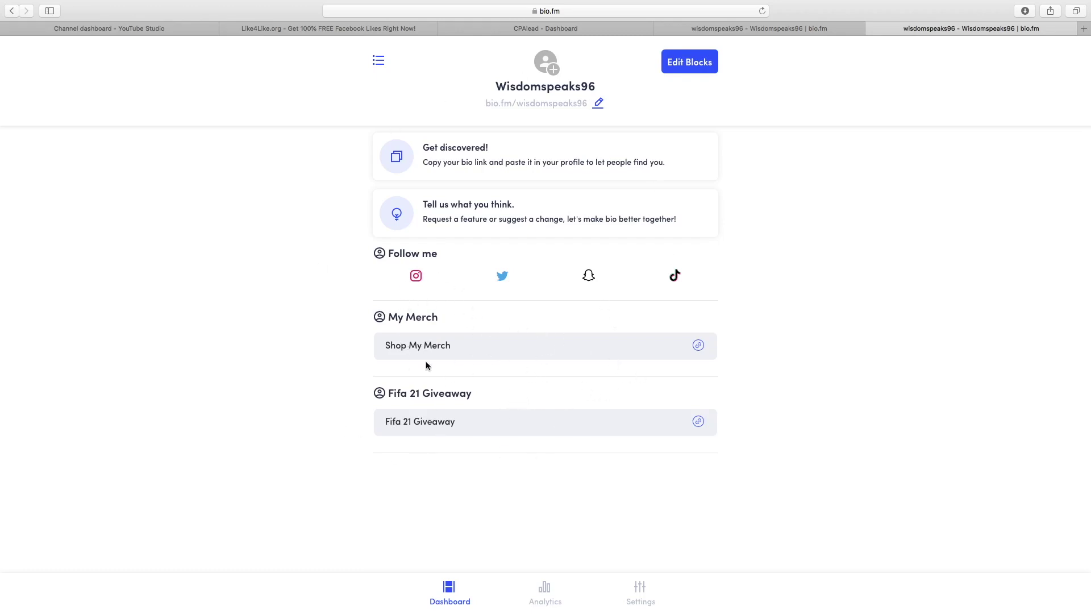
click(478, 423)
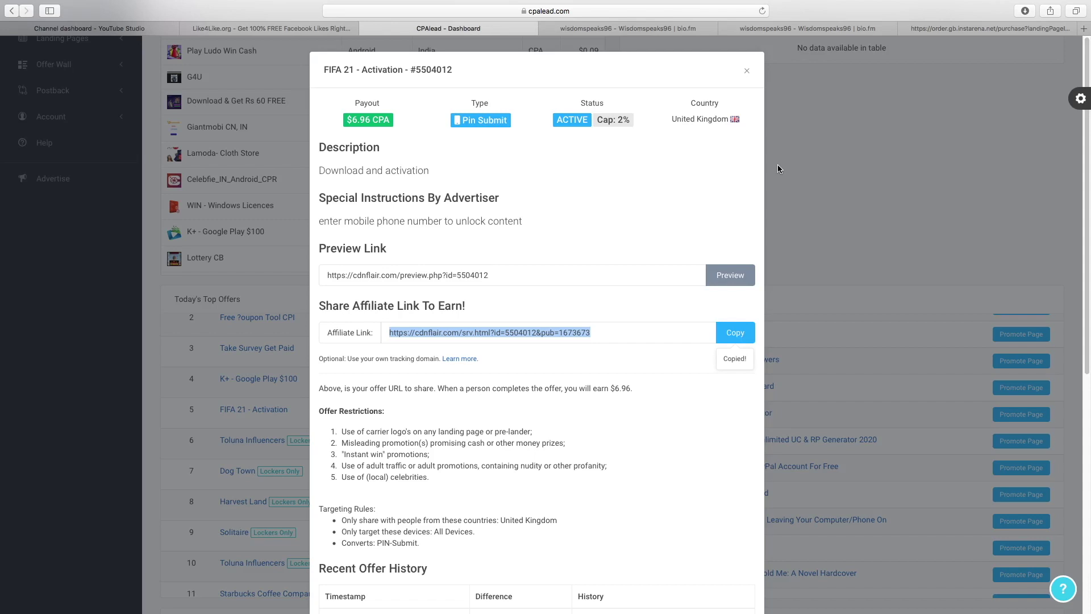
Switch to Like4Like and open the Instagram Followers exchange page for earning credits
key(ctrl+shift+Tab)
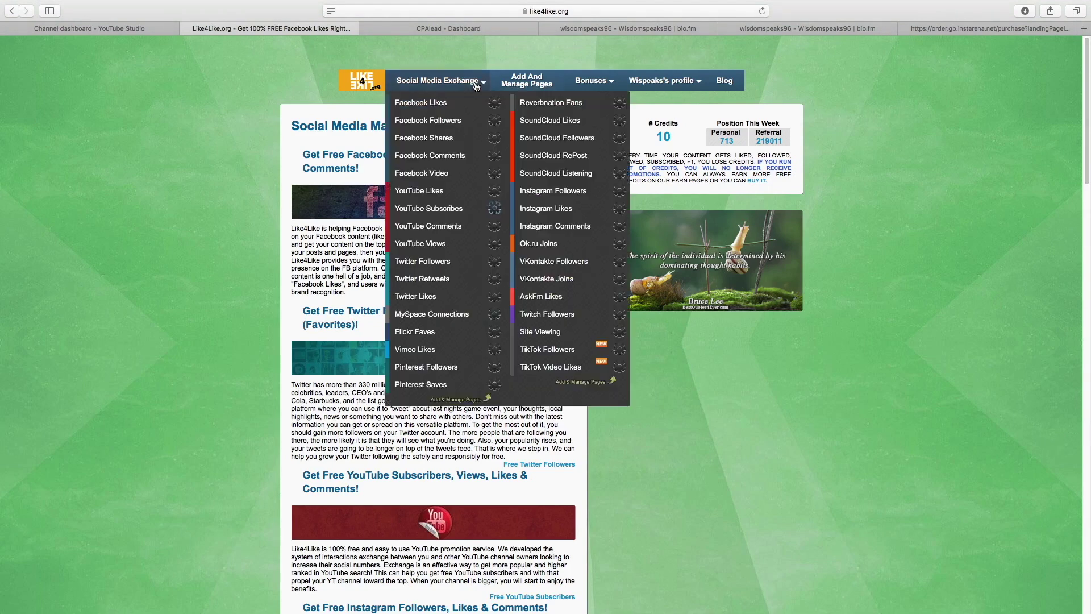
mouse_move(442, 79)
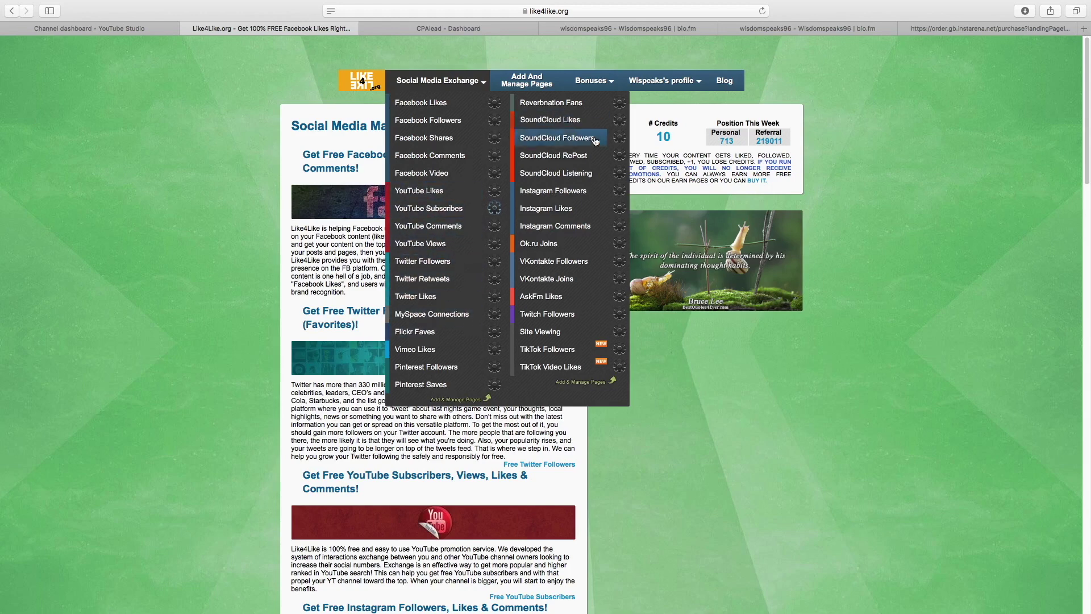
click(583, 192)
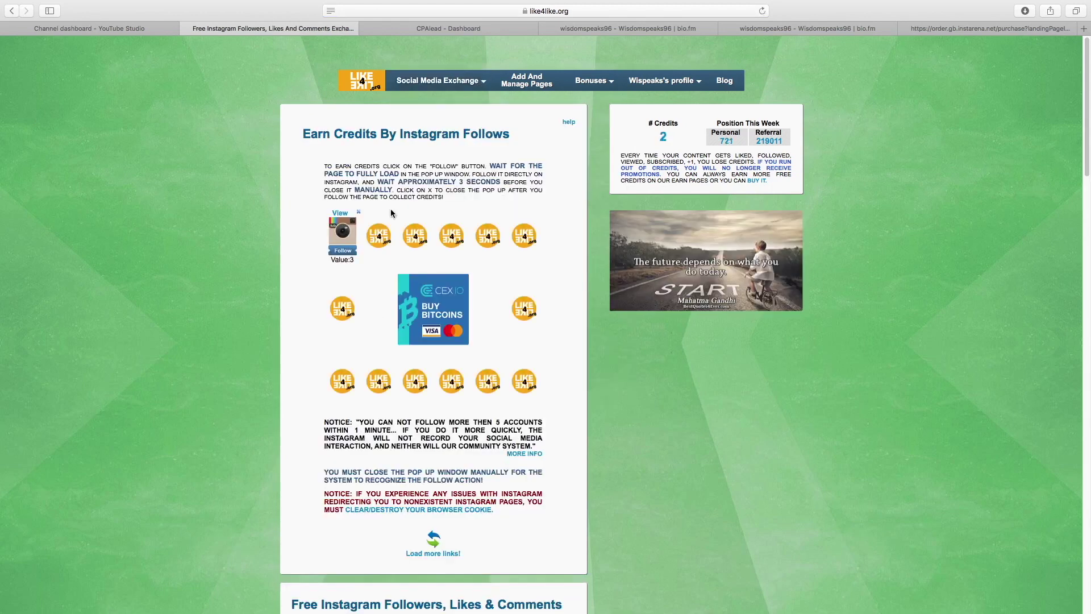
Visit the offered Instagram profile from the exchange page, close it, and confirm the follow to claim credits
click(342, 251)
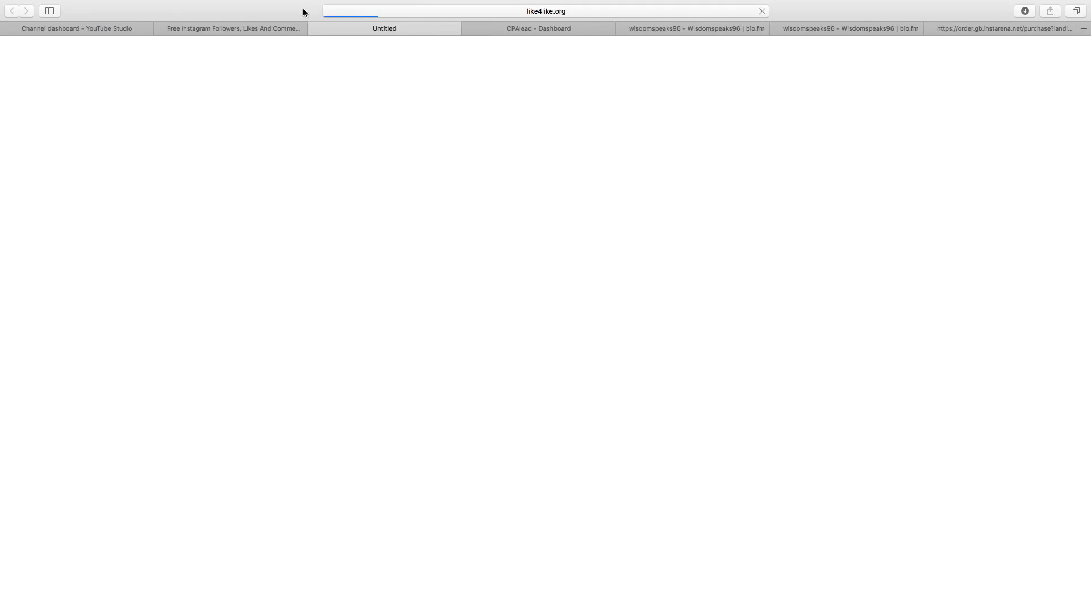
click(575, 96)
click(247, 28)
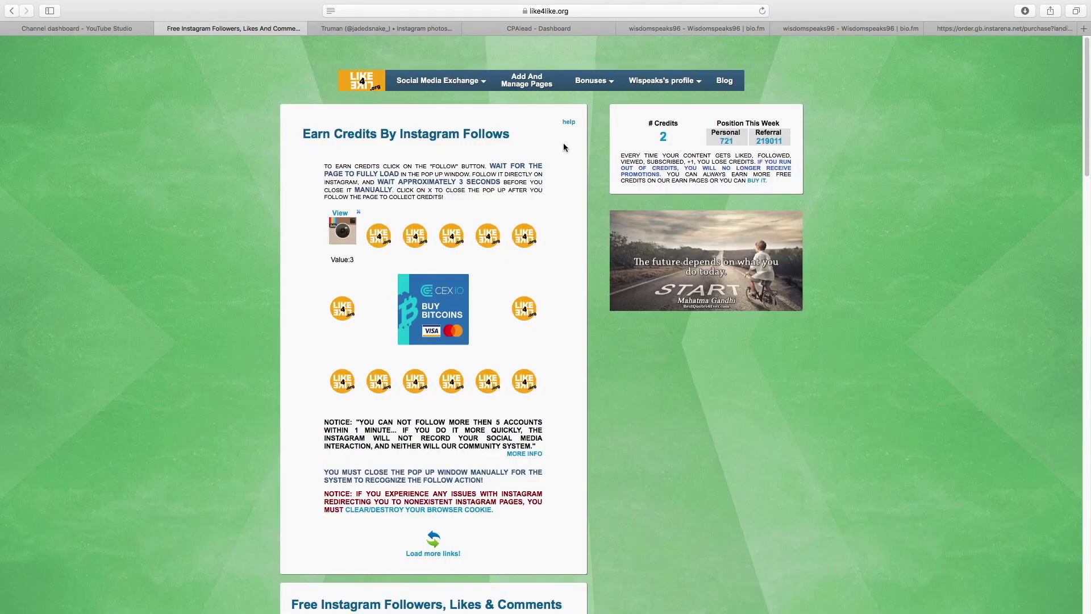
click(317, 29)
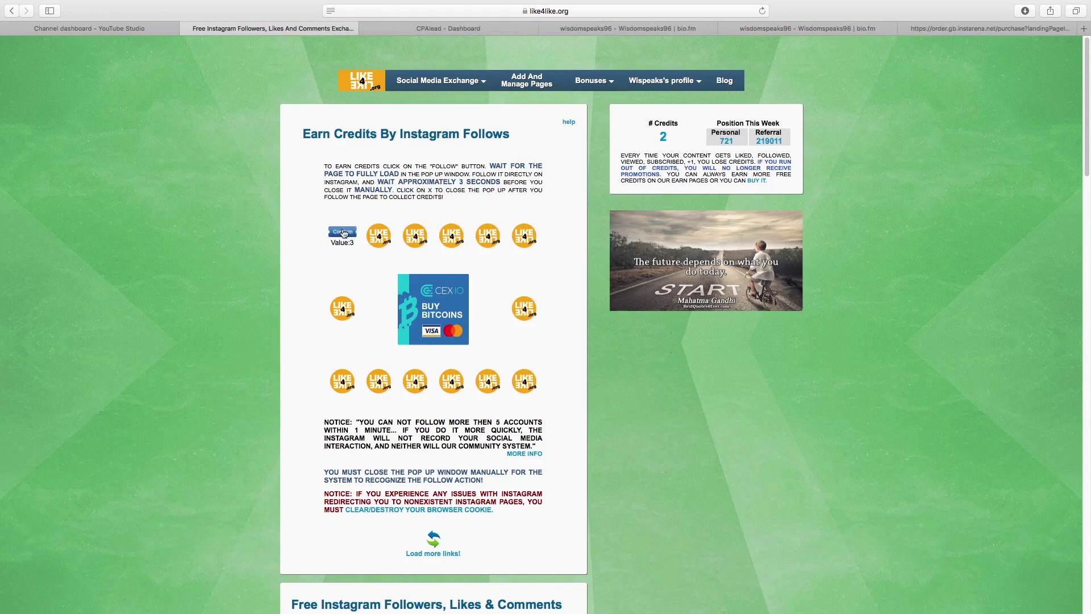
click(342, 232)
key(super+w)
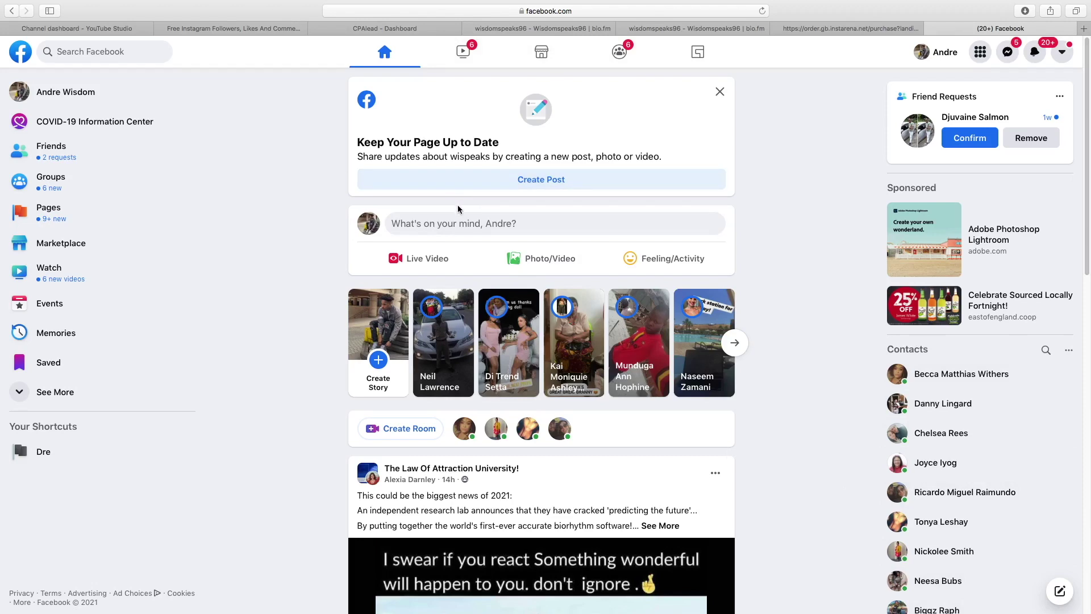
Start a public Facebook post with the copied text "Fifa 21 Giveaway" and begin a second line with "Go"
click(456, 223)
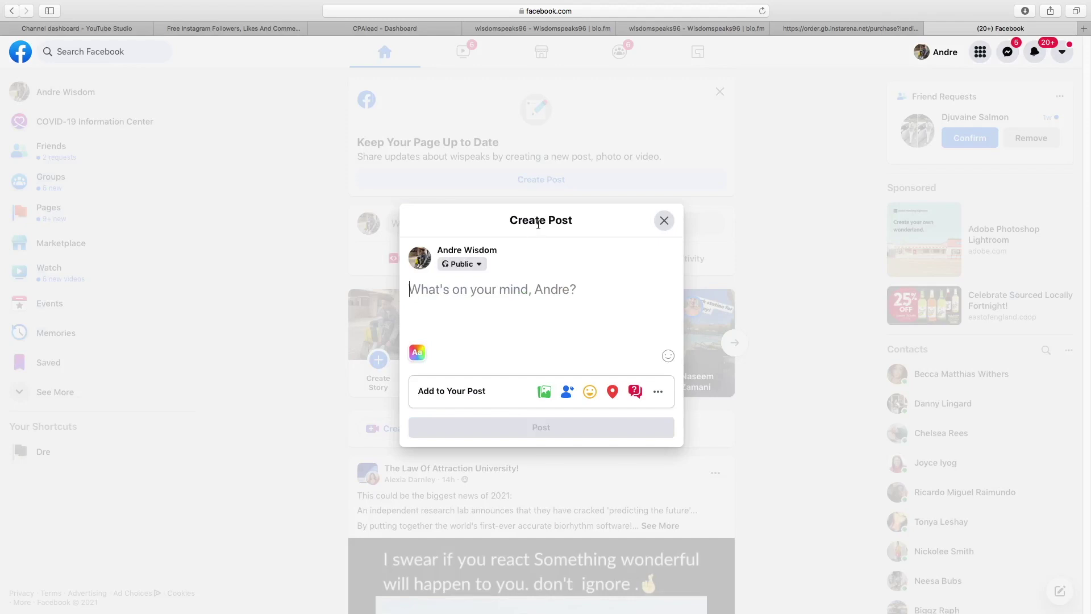
click(405, 29)
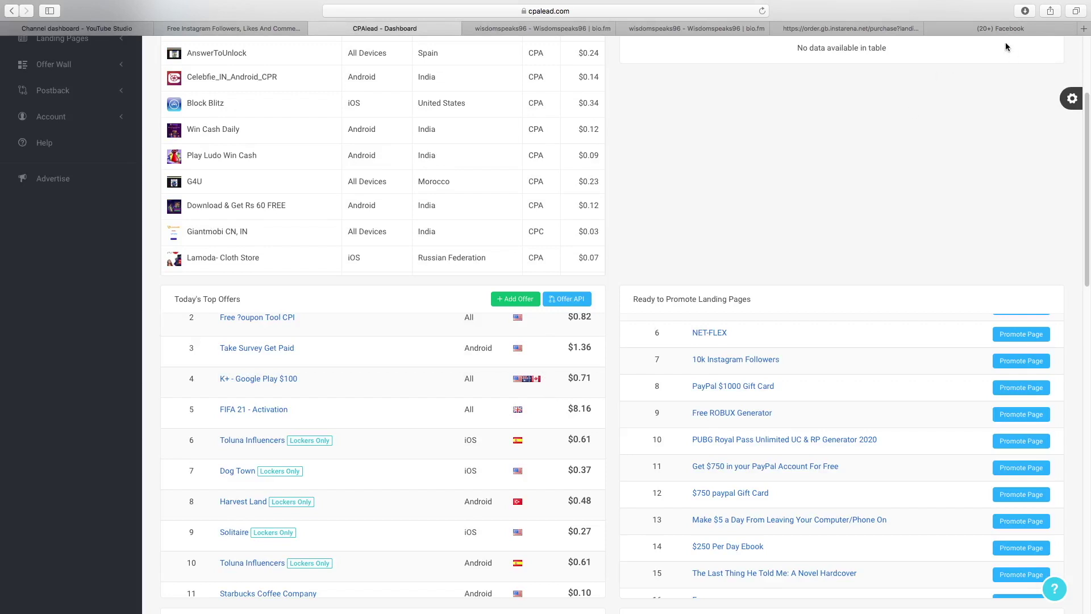
click(990, 30)
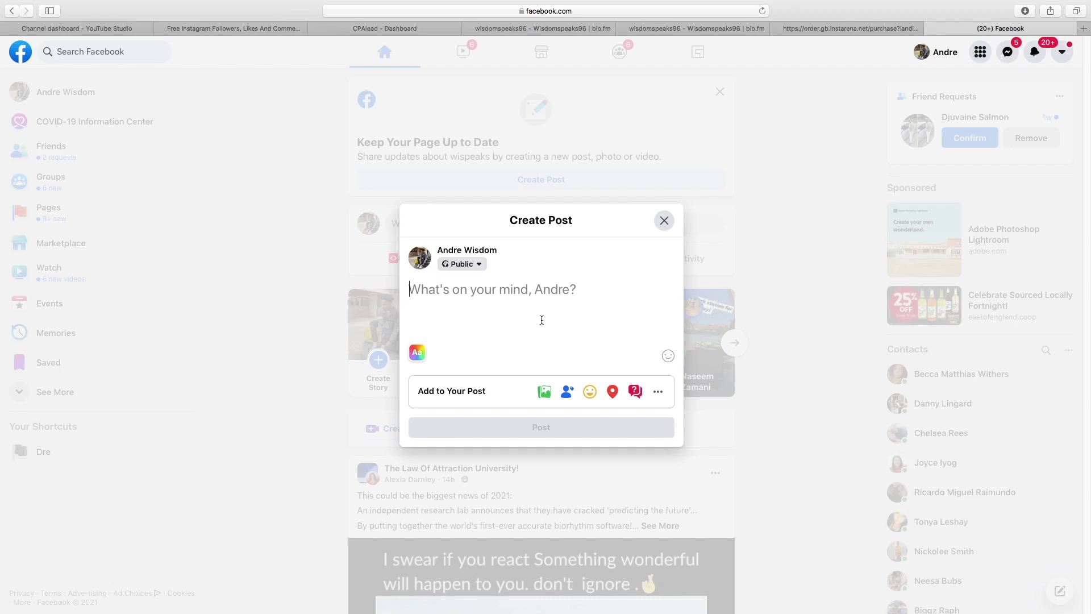
key(super+v)
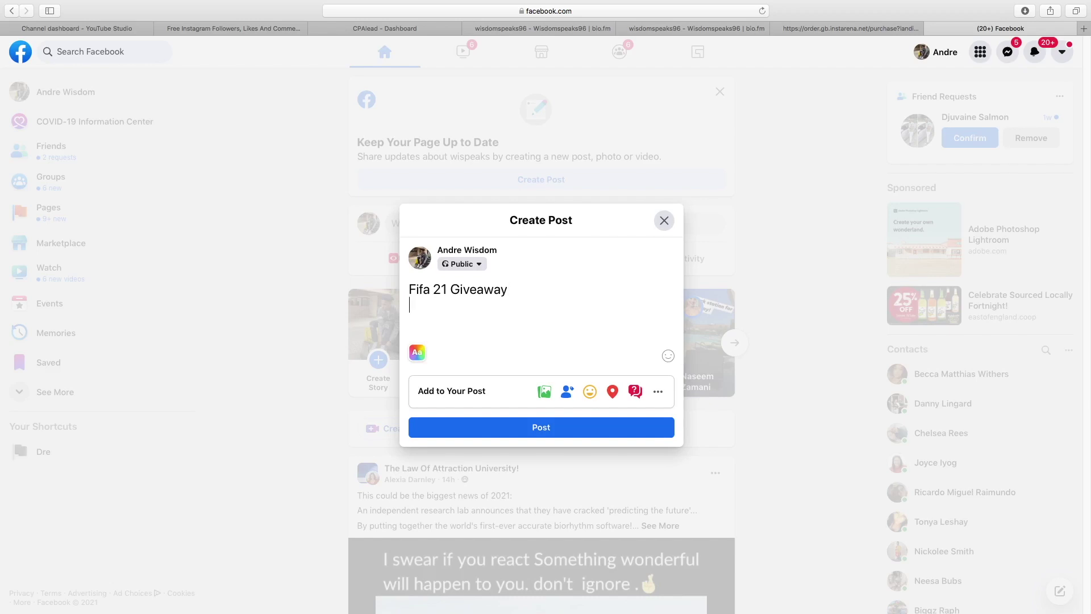
text(Go g)
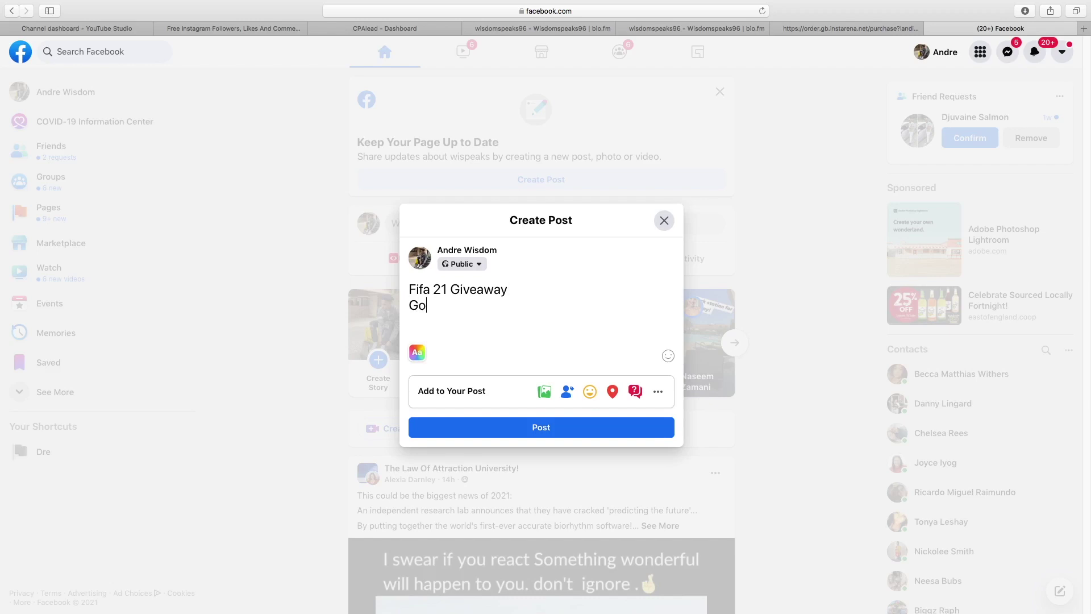